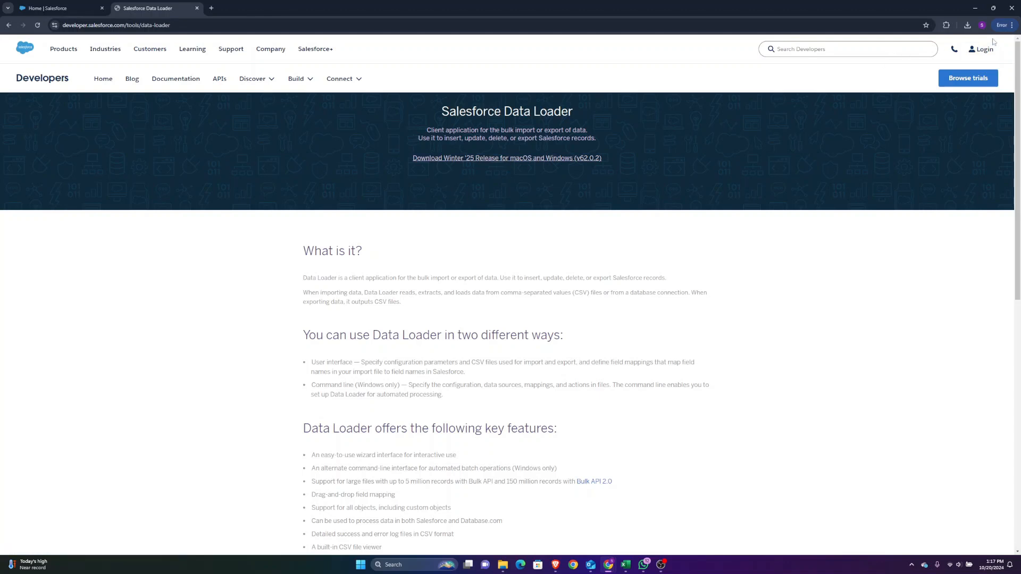
Extract the downloaded dataloader_v62.0.2.zip to its default folder and run the extracted install batch file as administrator
{"action": "left_click", "coordinate": [967, 26]}
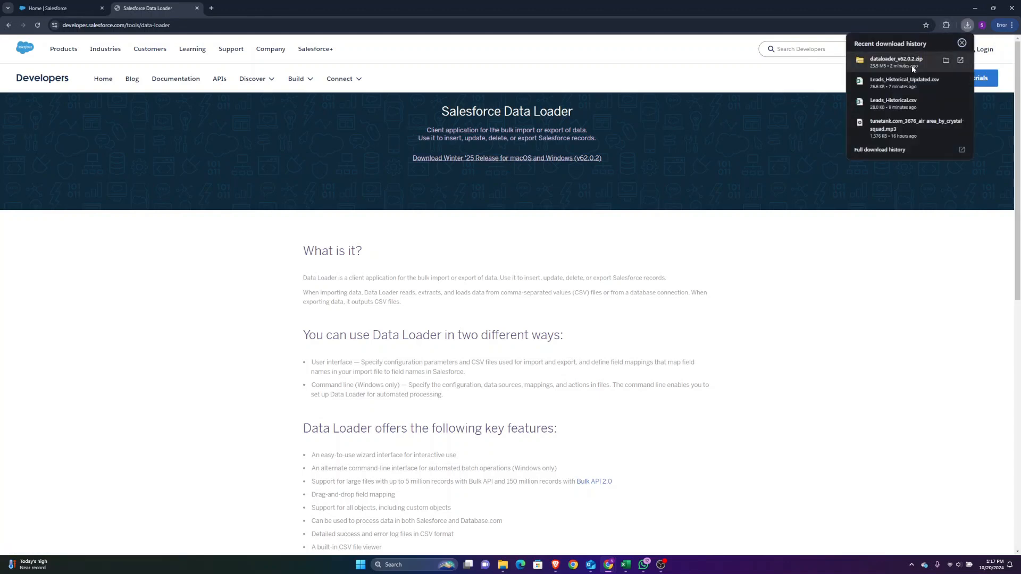
{"action": "left_click", "coordinate": [946, 60]}
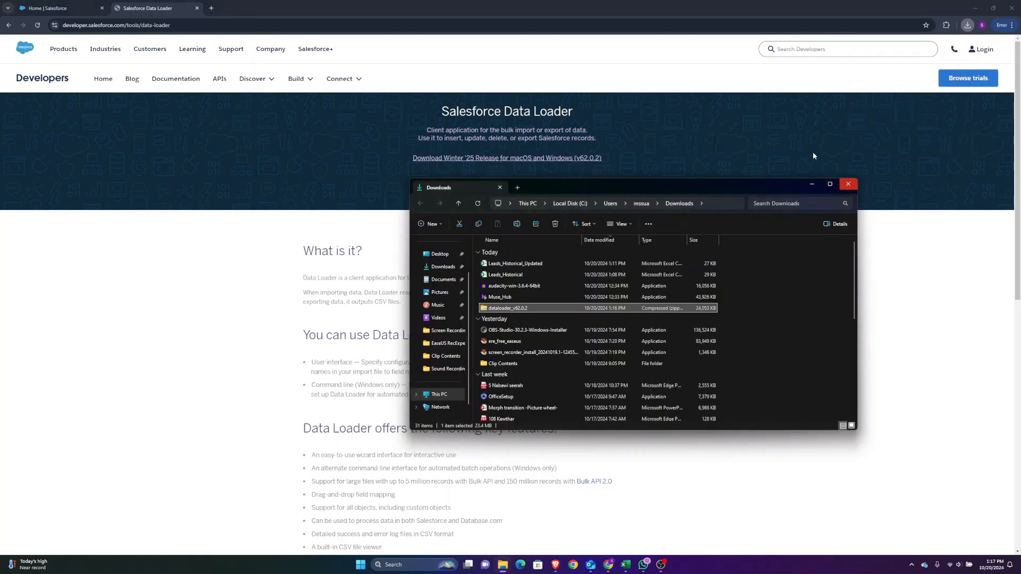
{"action": "right_click", "coordinate": [500, 261]}
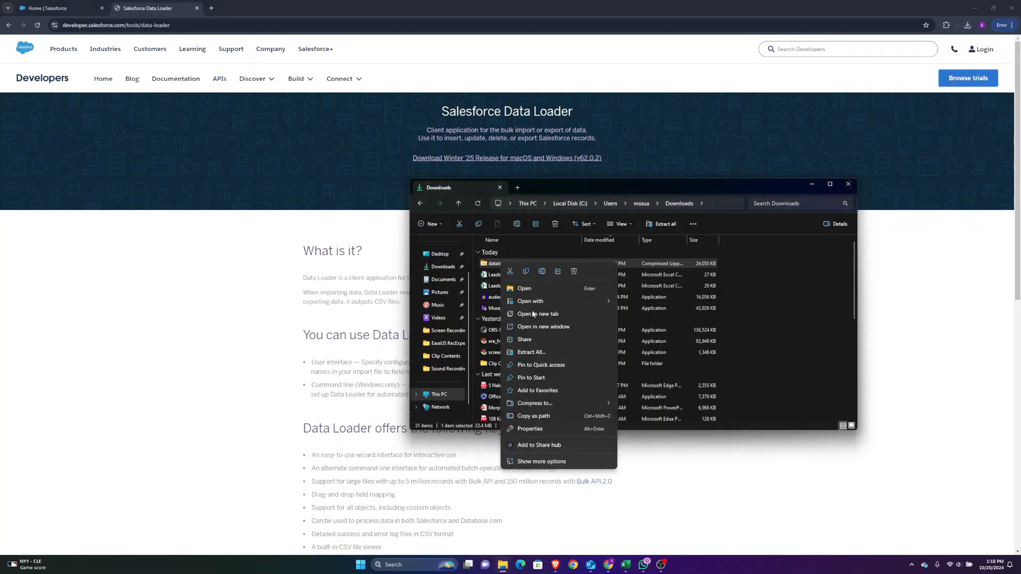
{"action": "left_click", "coordinate": [532, 352]}
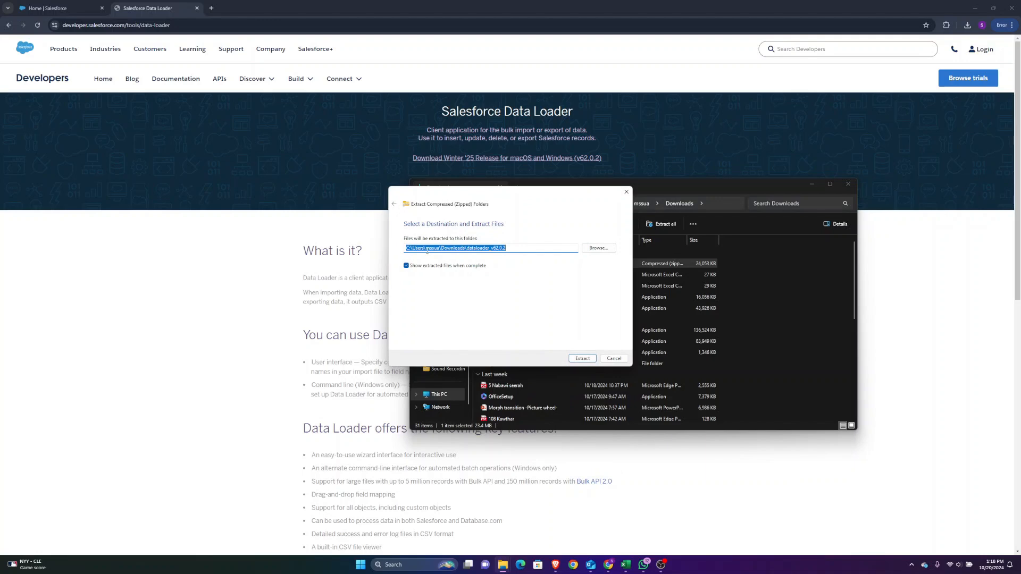
{"action": "left_click", "coordinate": [582, 358]}
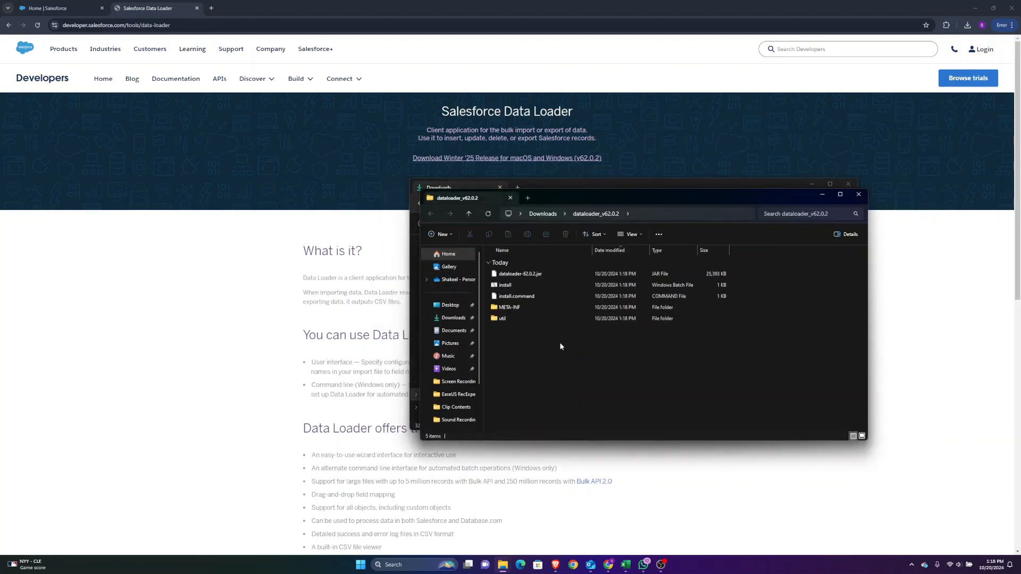
{"action": "right_click", "coordinate": [509, 285]}
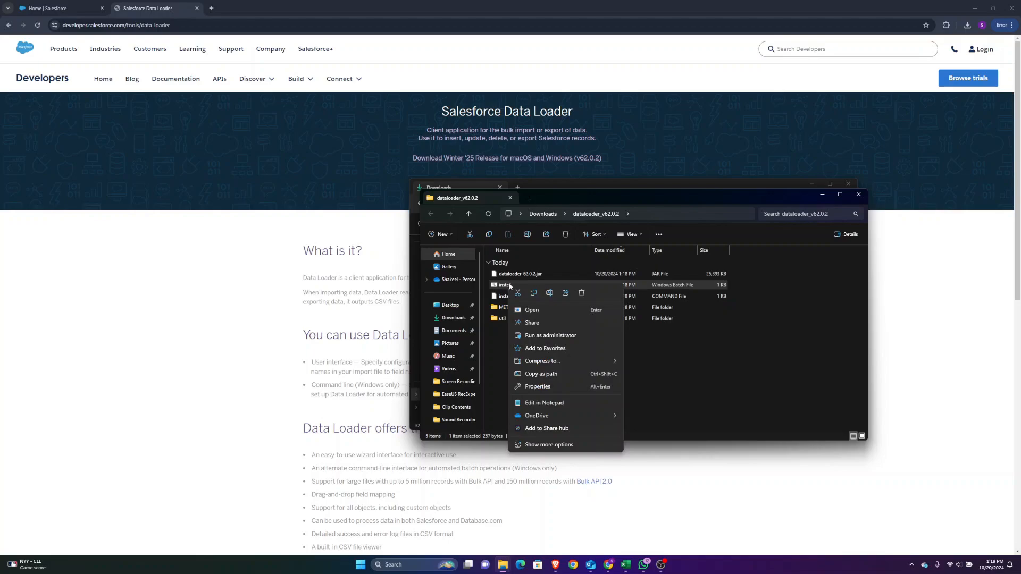
{"action": "left_click", "coordinate": [552, 336]}
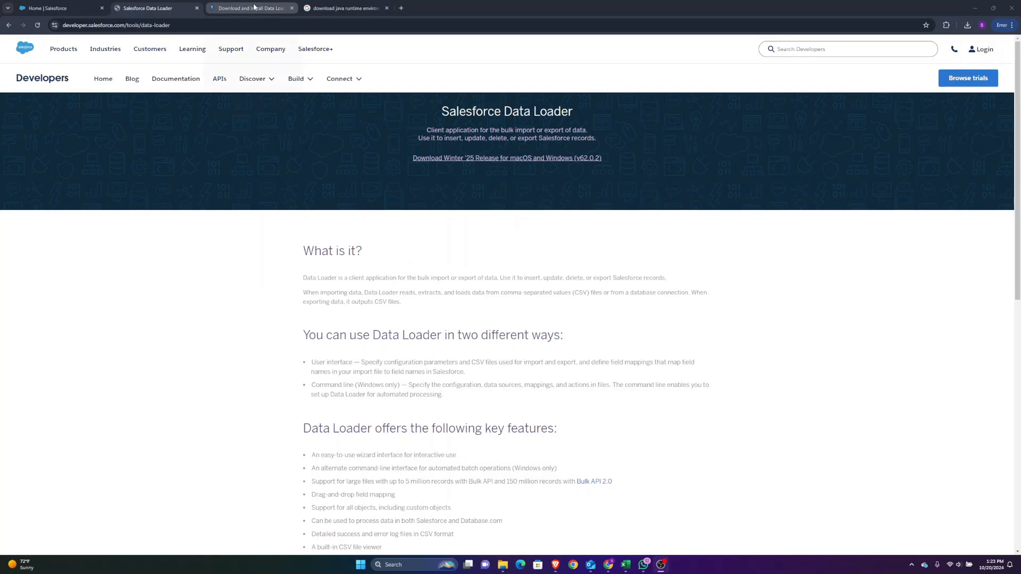
Check the Download and Install Data Loader guide for the example sites that offer the Java Runtime Environment
{"action": "scroll", "coordinate": [524, 489], "scroll_direction": "down", "scroll_amount": 3}
{"action": "left_click", "coordinate": [255, 9]}
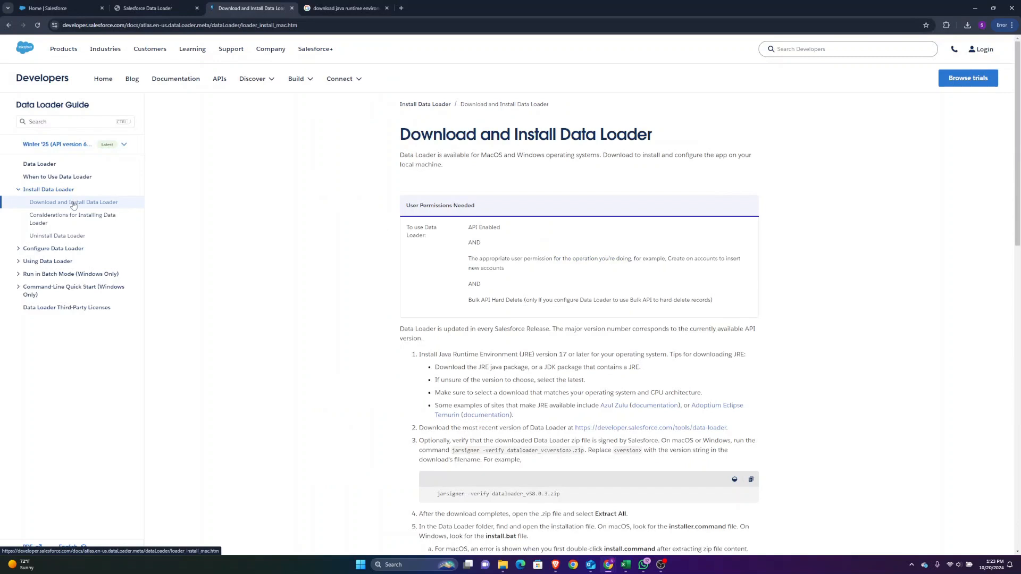
{"action": "left_click_drag", "start_coordinate": [551, 404], "coordinate": [628, 406]}
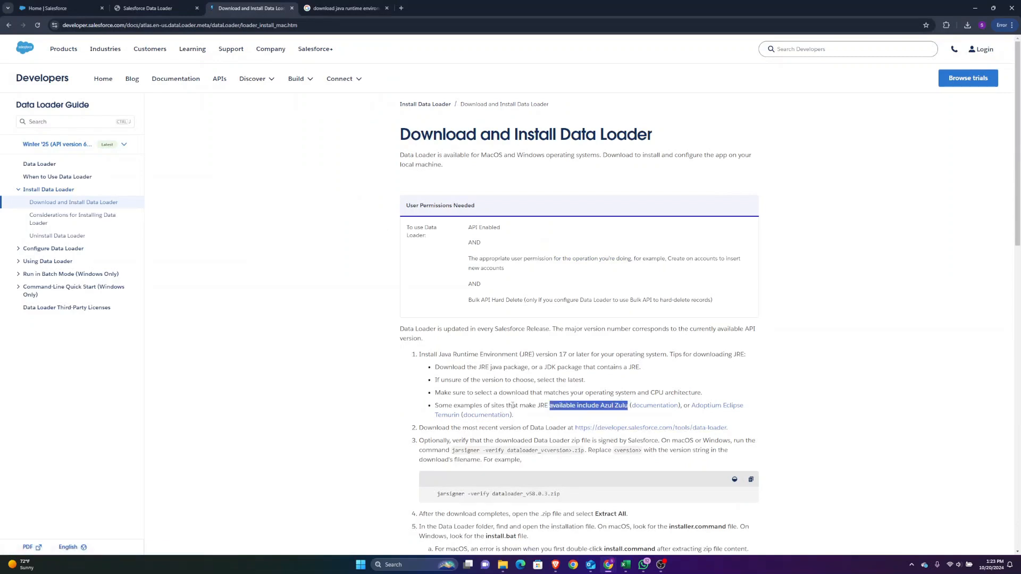
Search Google for "download java runtime environment" and open the azul.com Java download result
{"action": "left_click", "coordinate": [345, 8]}
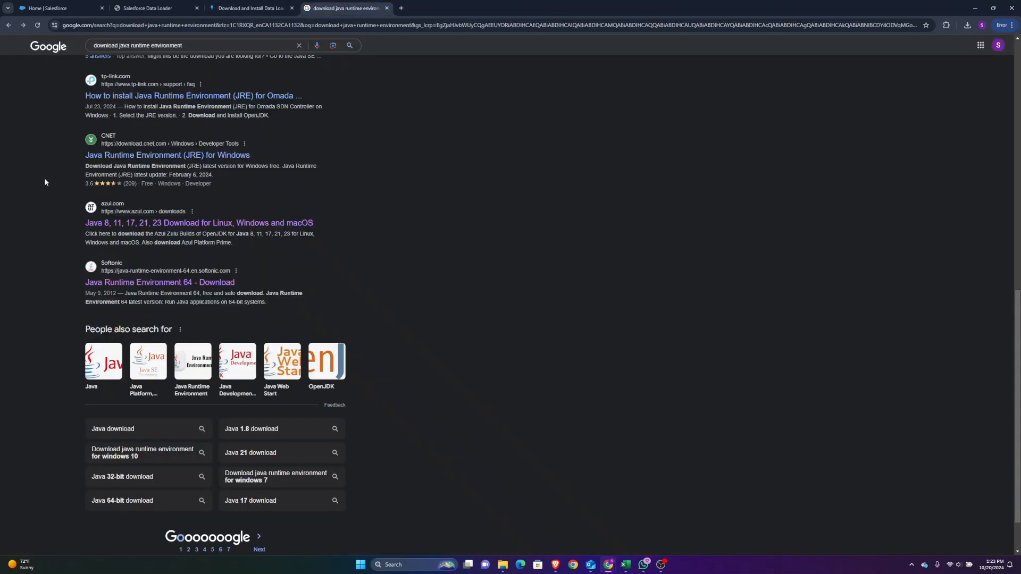
{"action": "left_click", "coordinate": [189, 46]}
{"action": "key", "text": "Return"}
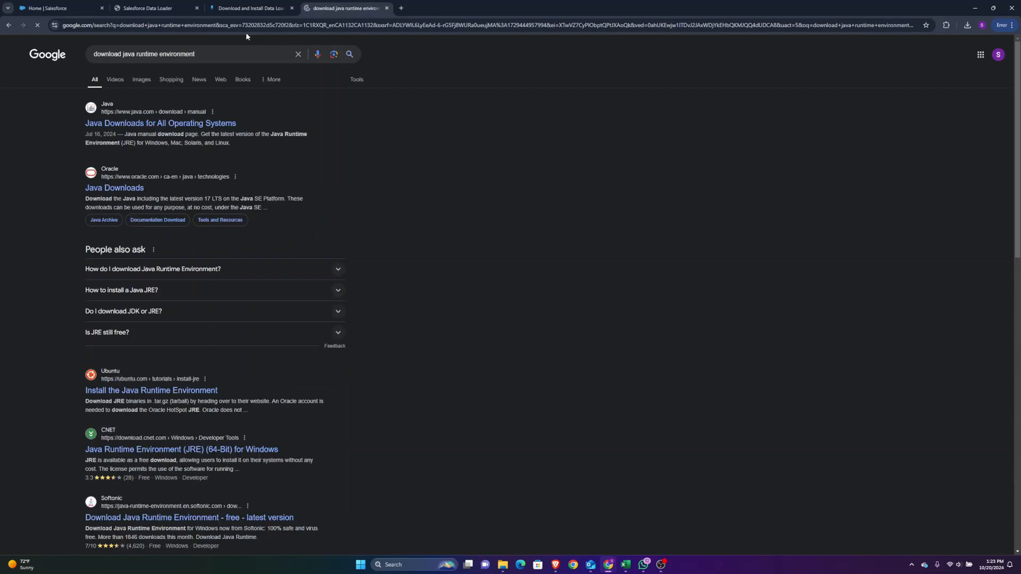
{"action": "scroll", "coordinate": [382, 324], "scroll_direction": "down", "scroll_amount": 3}
{"action": "scroll", "coordinate": [382, 328], "scroll_direction": "down", "scroll_amount": 2}
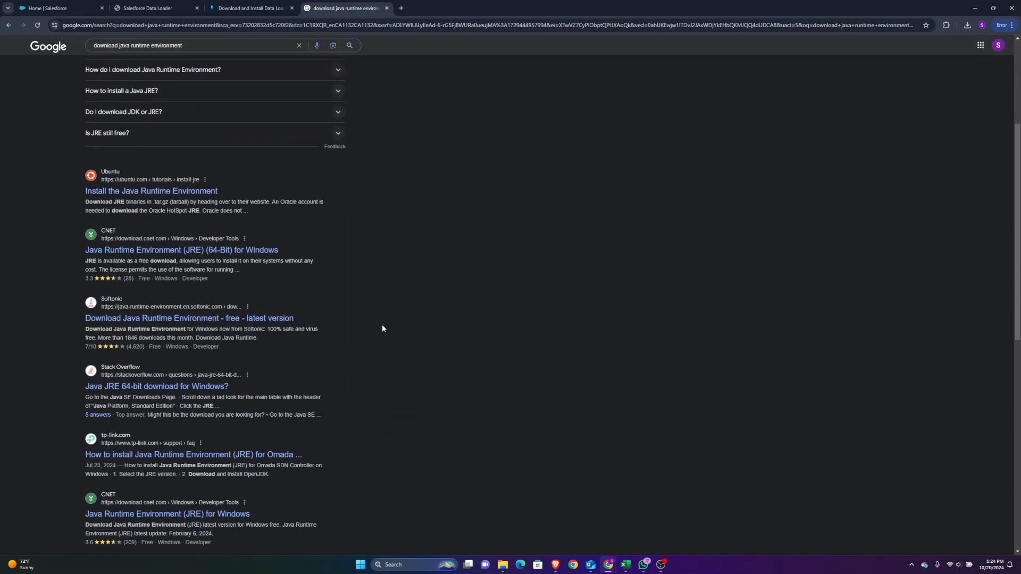
{"action": "scroll", "coordinate": [382, 328], "scroll_direction": "down", "scroll_amount": 1}
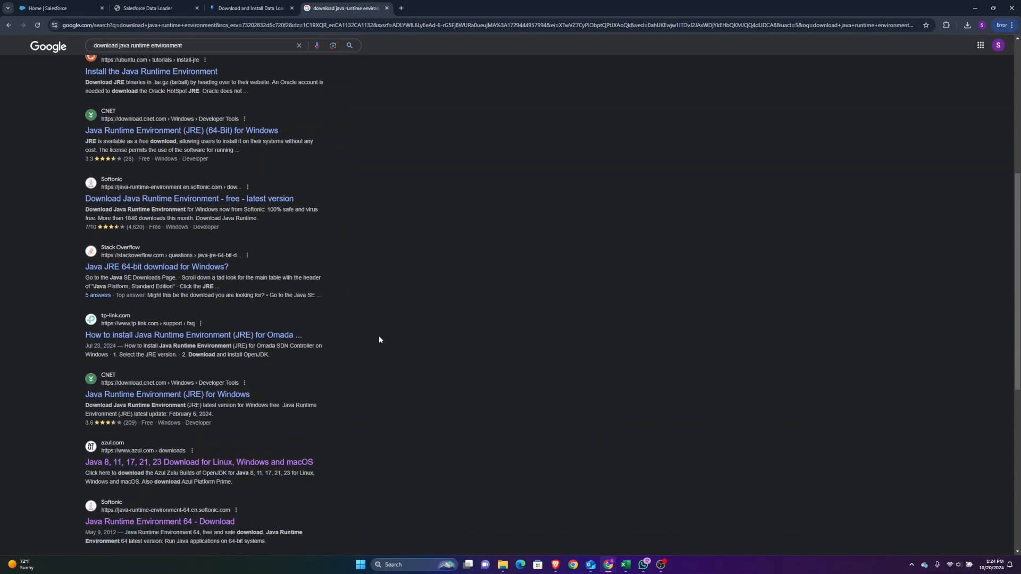
{"action": "left_click", "coordinate": [247, 463]}
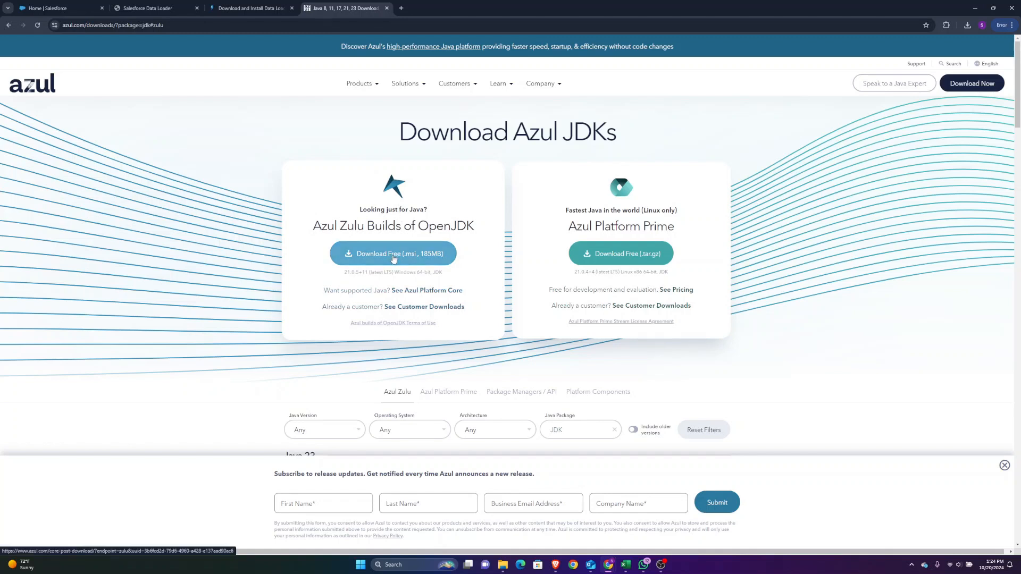
{"action": "scroll", "coordinate": [452, 266], "scroll_direction": "down", "scroll_amount": 2}
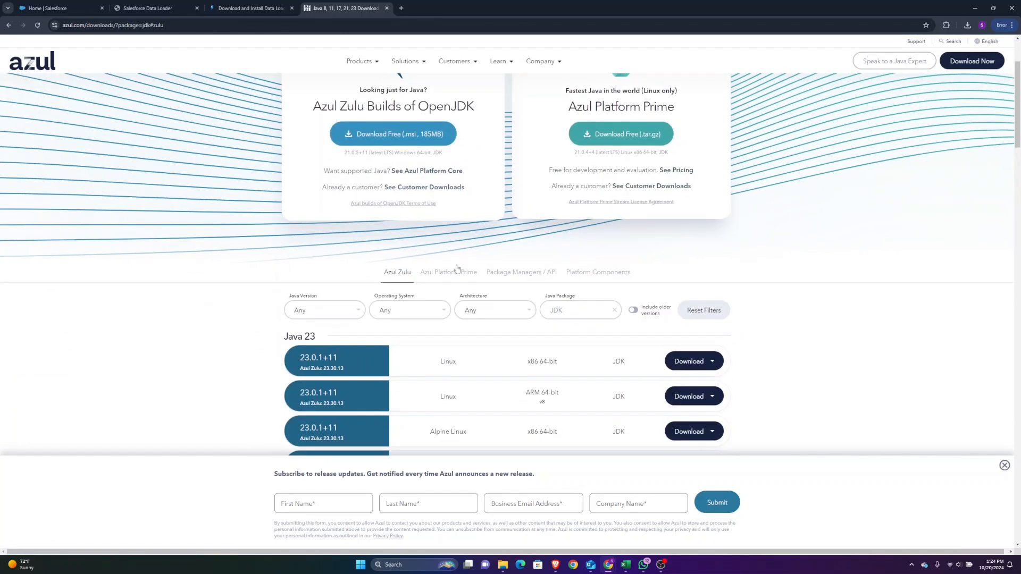
{"action": "scroll", "coordinate": [457, 269], "scroll_direction": "down", "scroll_amount": 1}
{"action": "scroll", "coordinate": [431, 346], "scroll_direction": "down", "scroll_amount": 1}
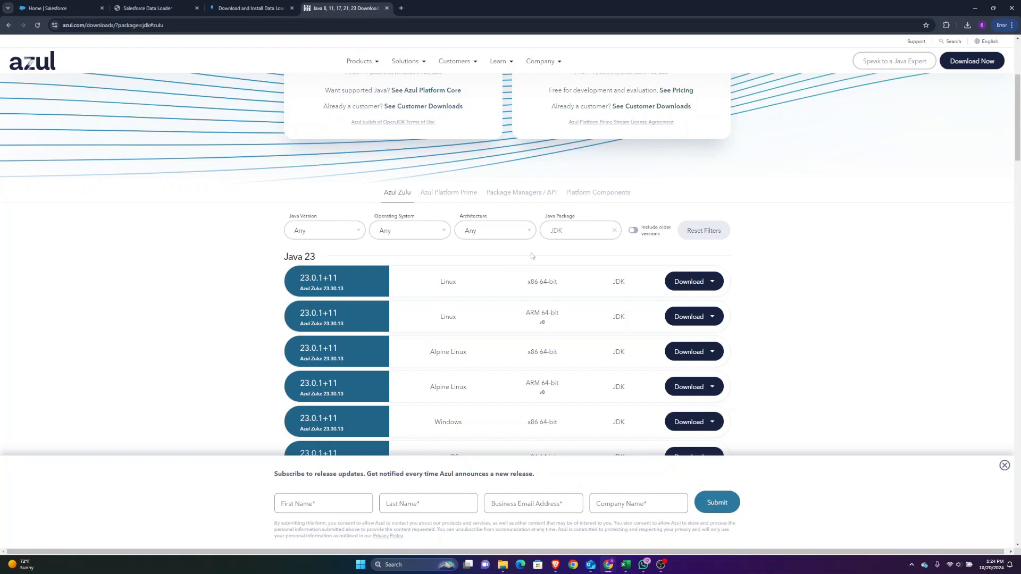
{"action": "left_click", "coordinate": [579, 232]}
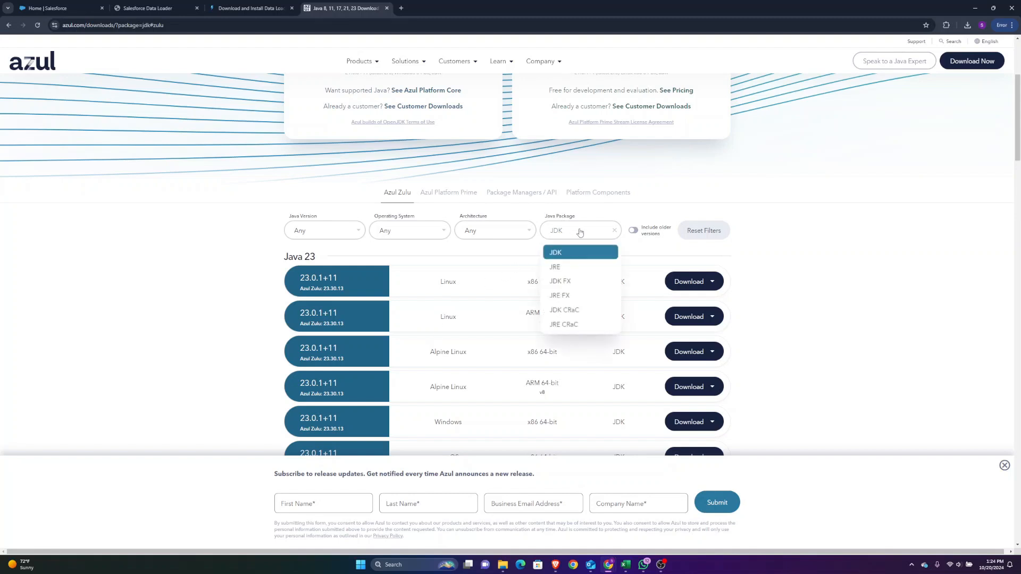
{"action": "left_click", "coordinate": [565, 266]}
{"action": "left_click", "coordinate": [710, 237]}
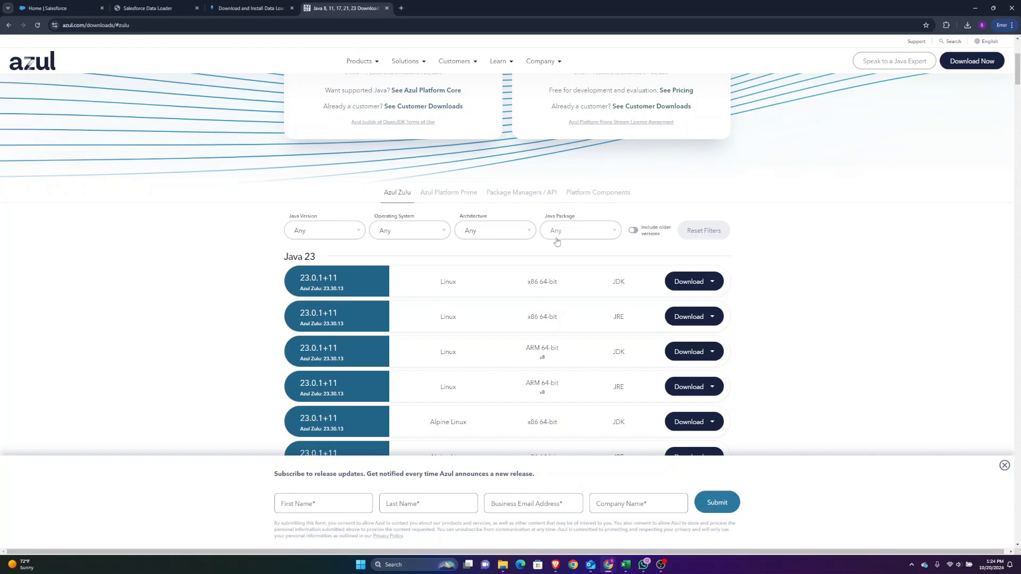
Filter the Azul Zulu builds to the Windows operating system and the JRE Java package
{"action": "left_click", "coordinate": [434, 240]}
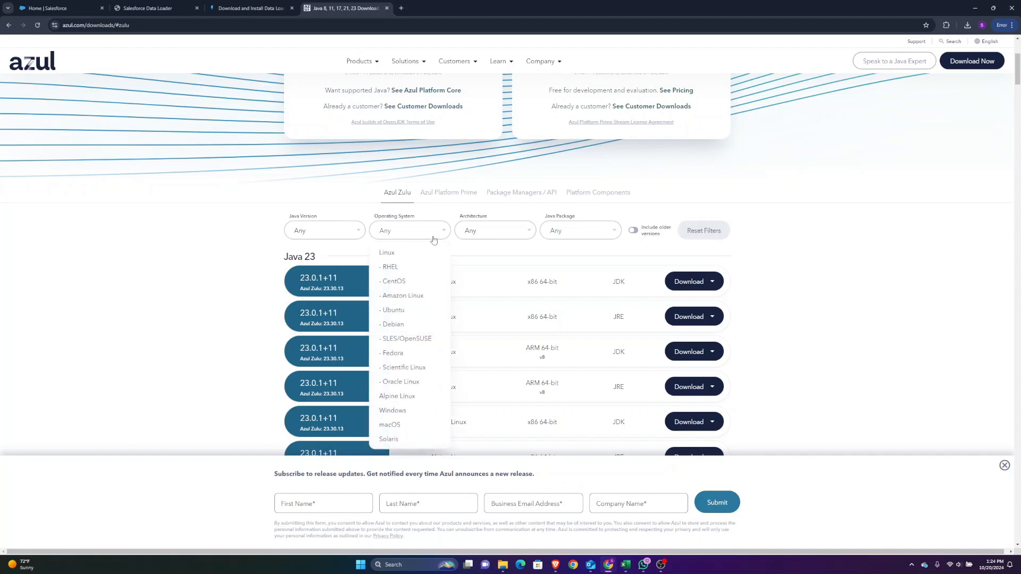
{"action": "left_click", "coordinate": [412, 410]}
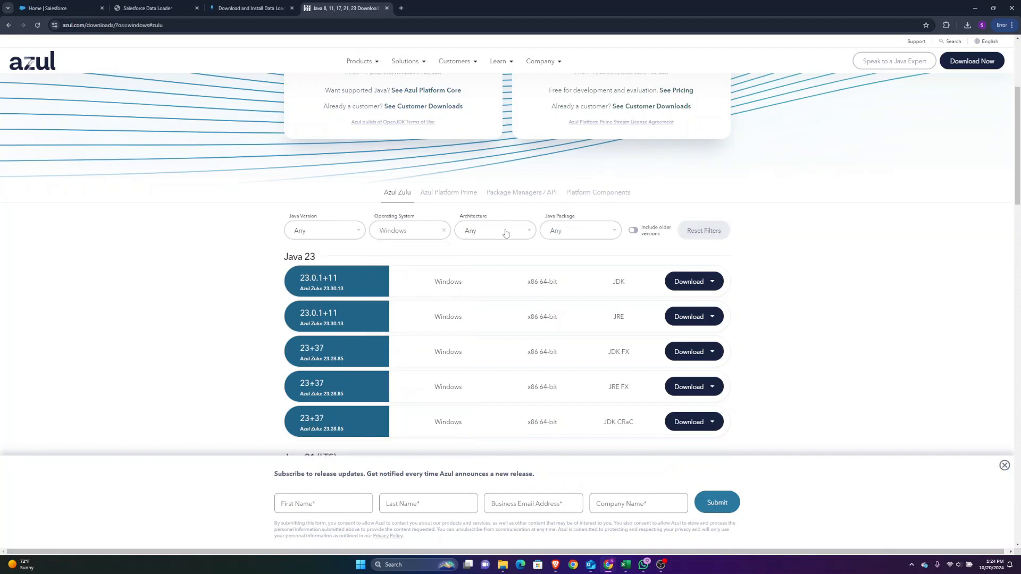
{"action": "left_click", "coordinate": [512, 235]}
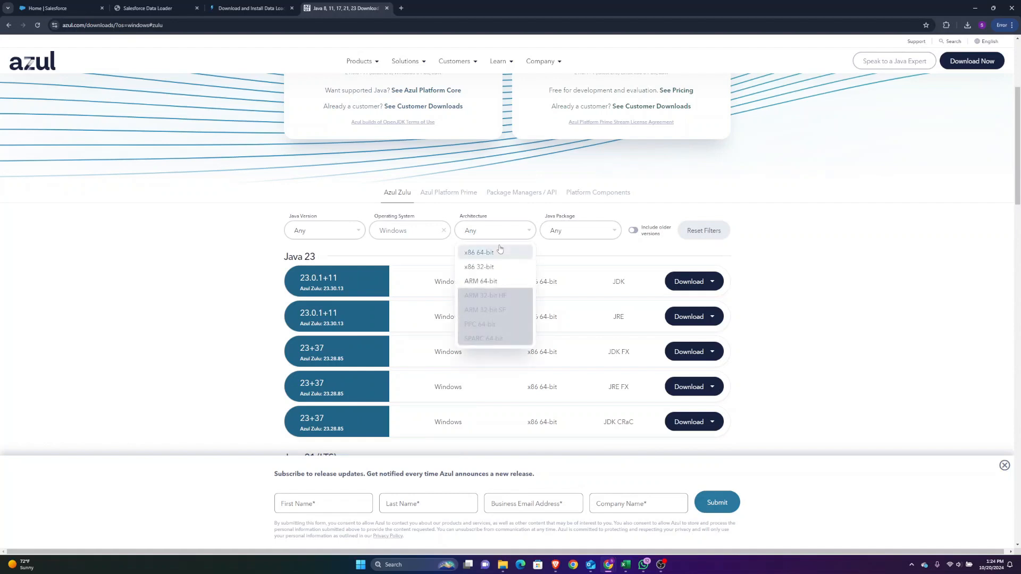
{"action": "left_click", "coordinate": [583, 229]}
{"action": "left_click", "coordinate": [585, 231]}
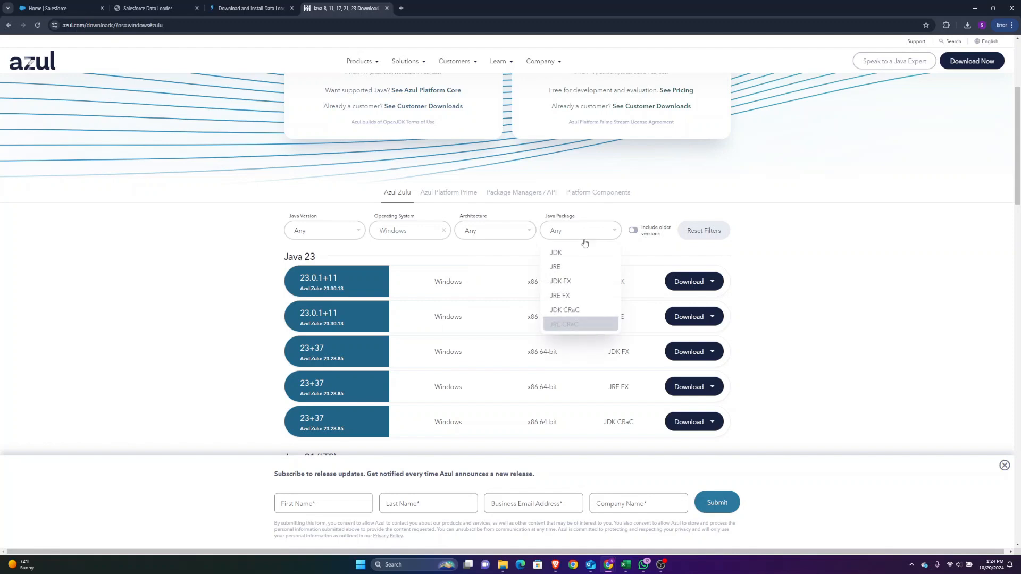
{"action": "left_click", "coordinate": [570, 268]}
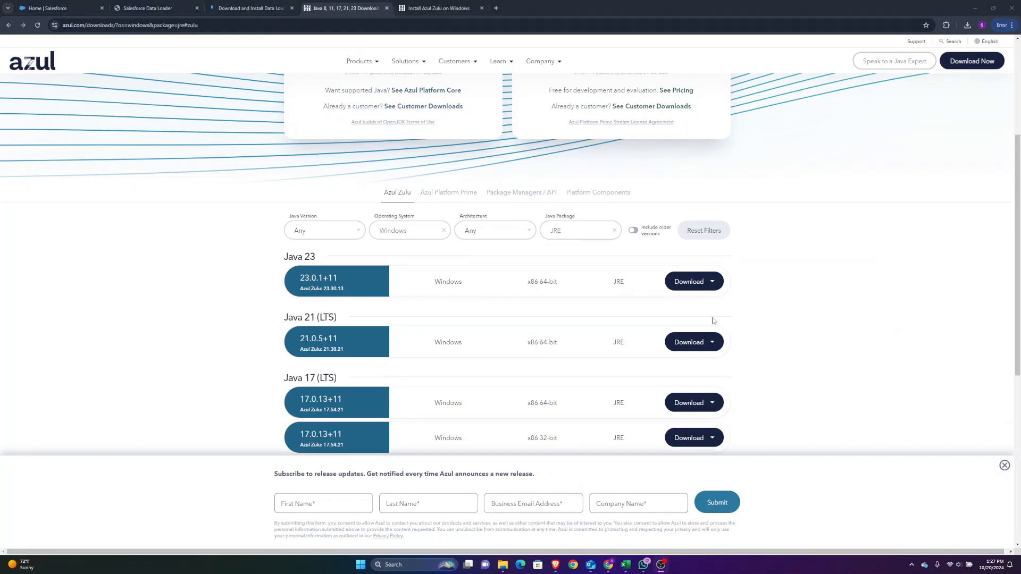
Download the Java 21 (LTS) 21.0.5+11 Windows x86 64-bit JRE as an msi and launch the downloaded installer
{"action": "left_click", "coordinate": [694, 343]}
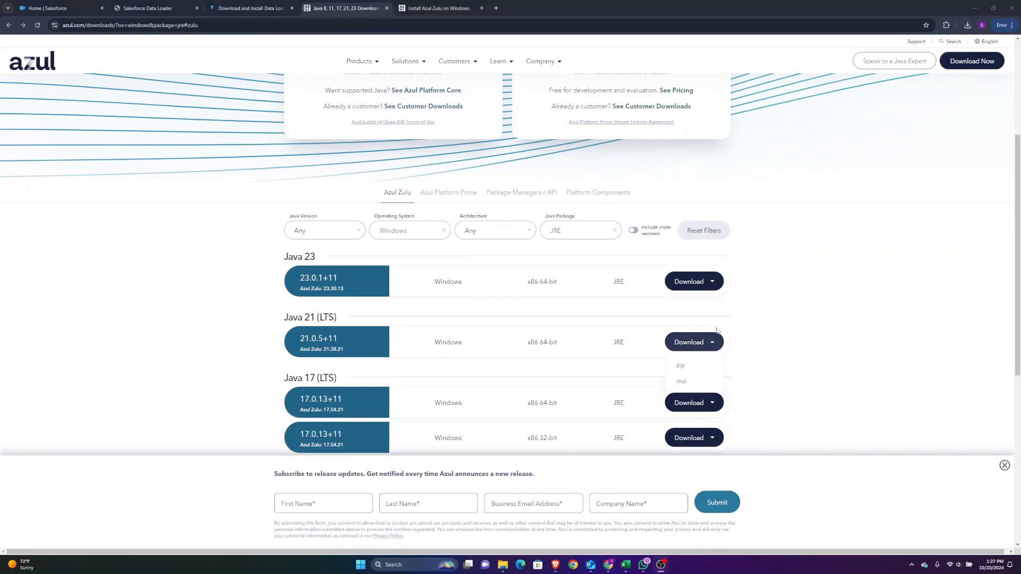
{"action": "left_click", "coordinate": [684, 382]}
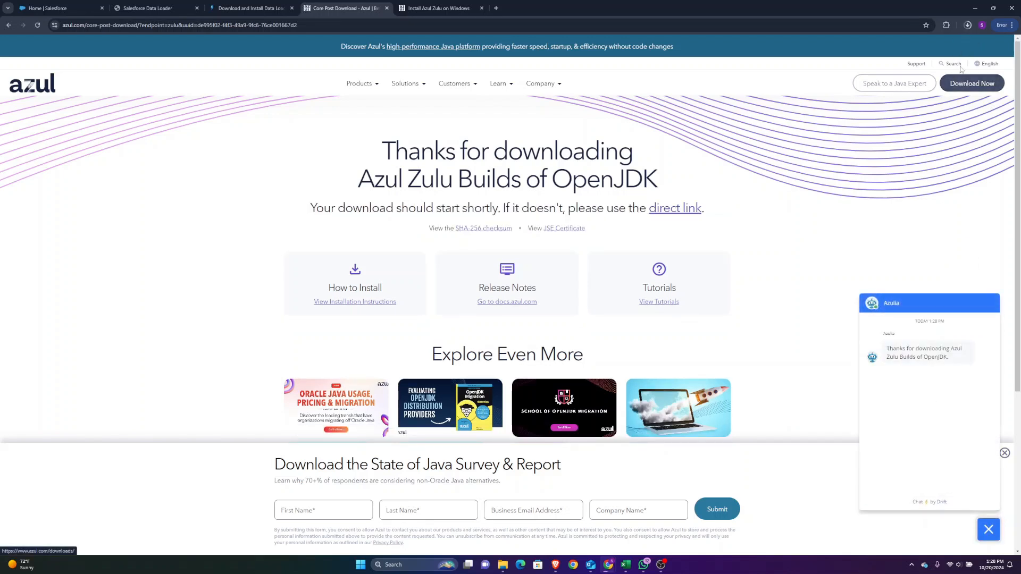
{"action": "left_click", "coordinate": [968, 25]}
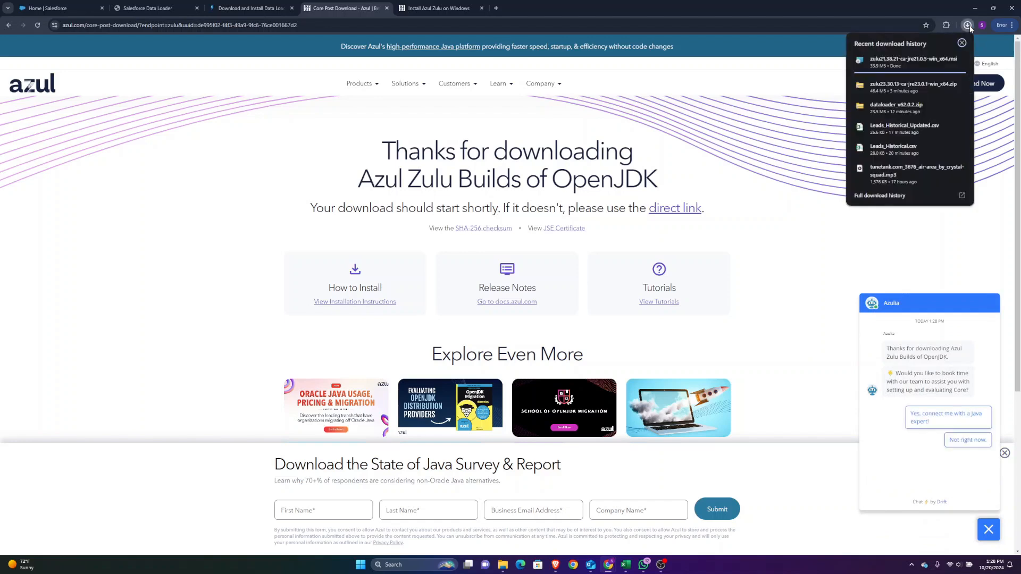
{"action": "left_click", "coordinate": [944, 61]}
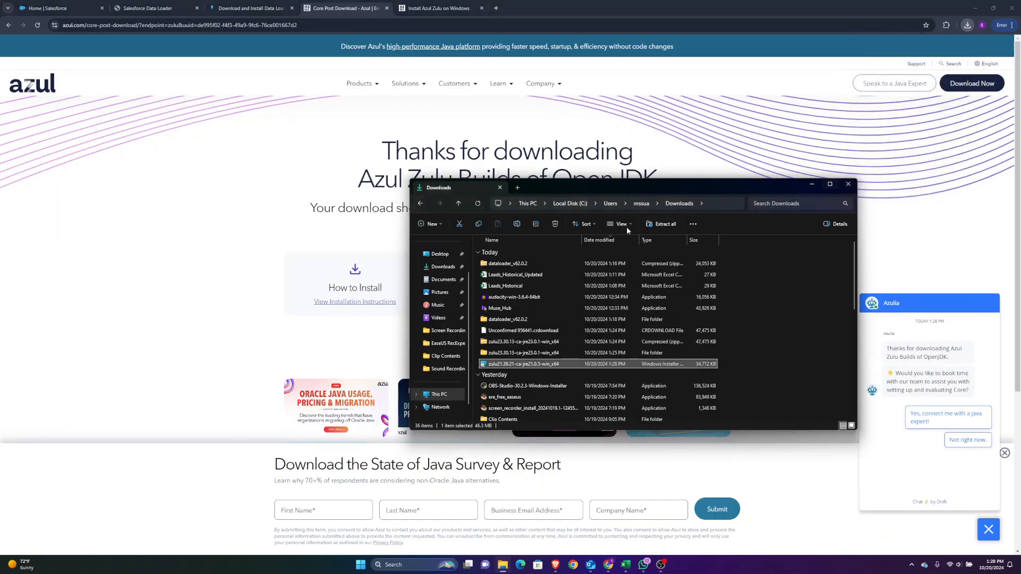
{"action": "double_click", "coordinate": [516, 366]}
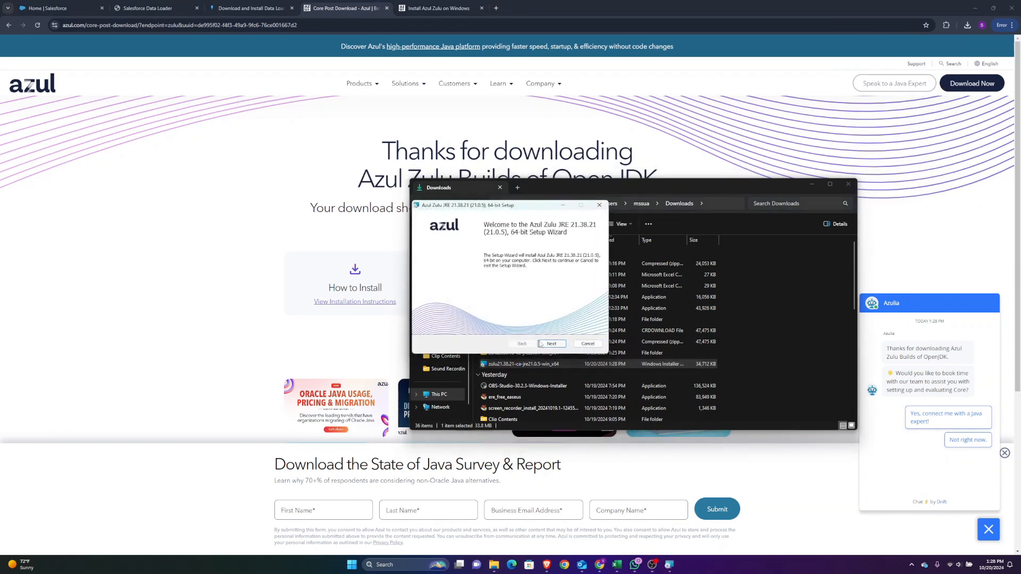
Install Azul Zulu JRE 21.38.21 with the default features and location, and finish the setup wizard
{"action": "left_click", "coordinate": [541, 344]}
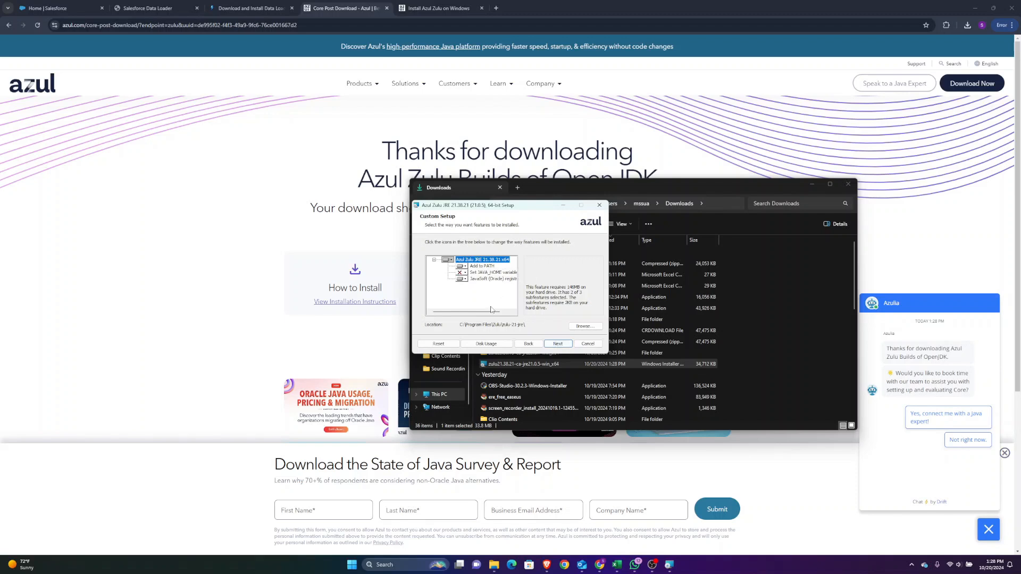
{"action": "left_click_drag", "start_coordinate": [489, 314], "coordinate": [509, 314]}
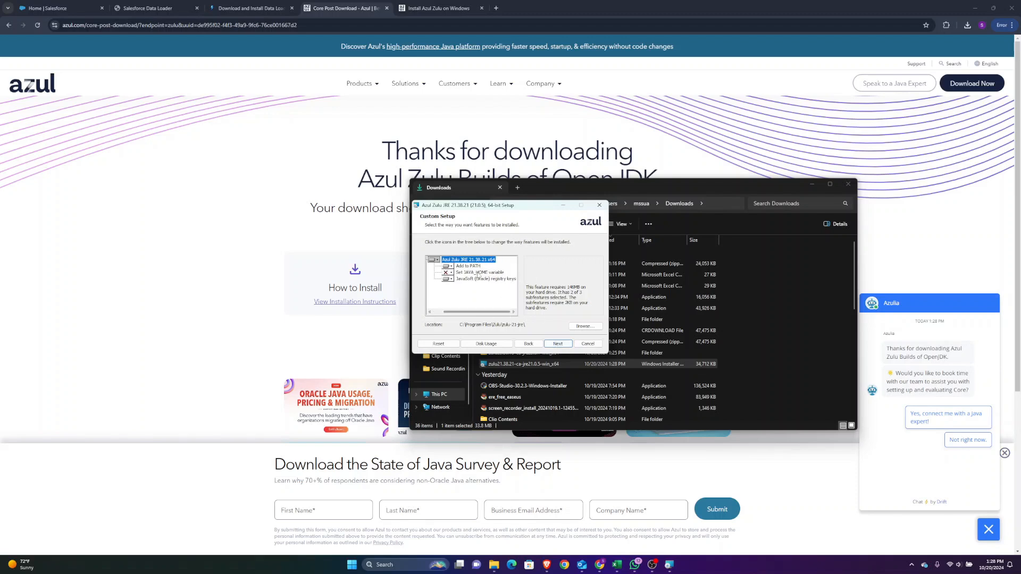
{"action": "left_click", "coordinate": [564, 345]}
{"action": "left_click", "coordinate": [561, 345]}
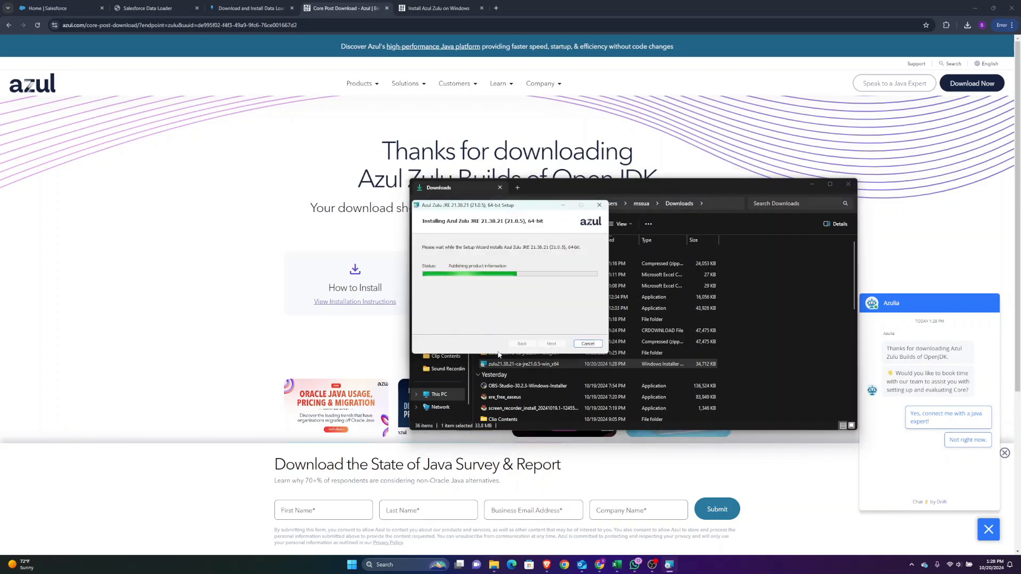
{"action": "left_click", "coordinate": [551, 344]}
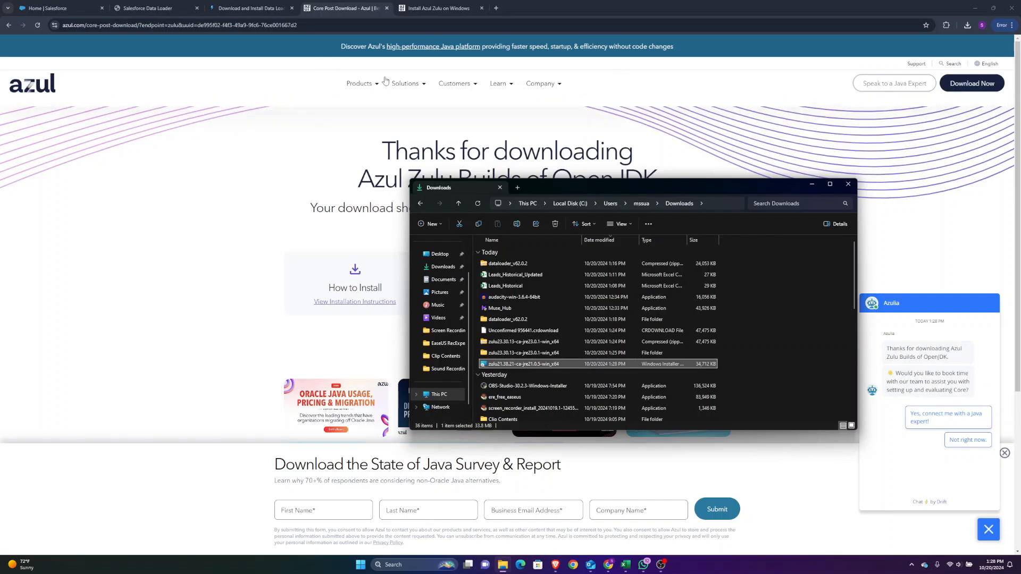
Return to the Download and Install Data Loader guide and review the steps for extracting and opening the installation file
{"action": "left_click", "coordinate": [144, 6]}
{"action": "left_click", "coordinate": [250, 8]}
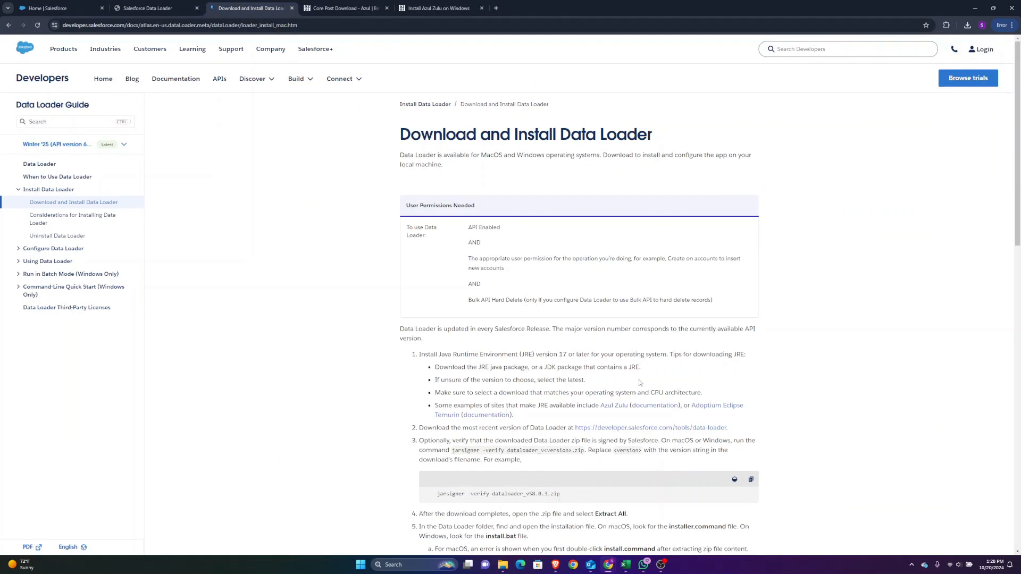
{"action": "scroll", "coordinate": [640, 382], "scroll_direction": "down", "scroll_amount": 1}
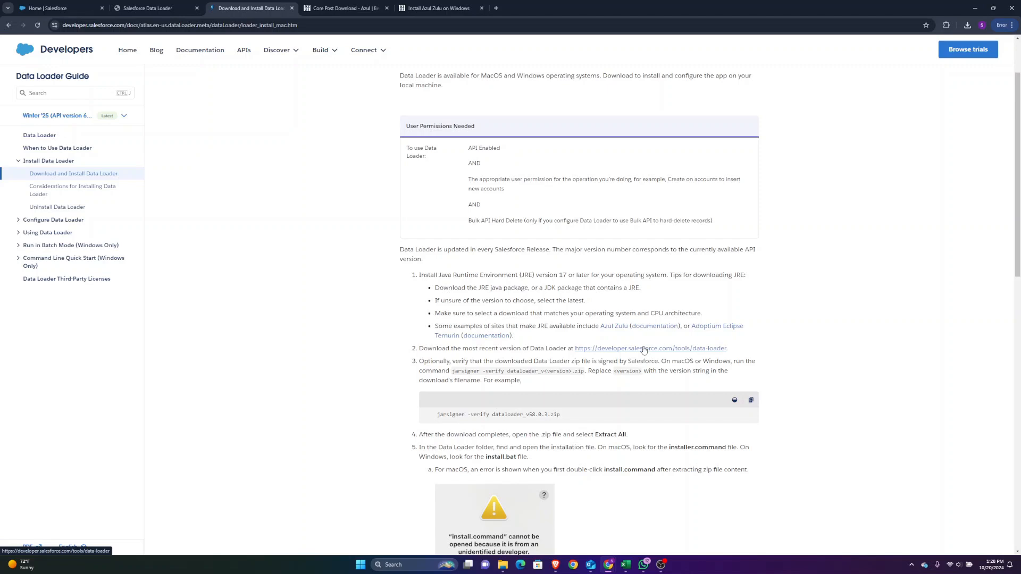
{"action": "scroll", "coordinate": [644, 350], "scroll_direction": "down", "scroll_amount": 1}
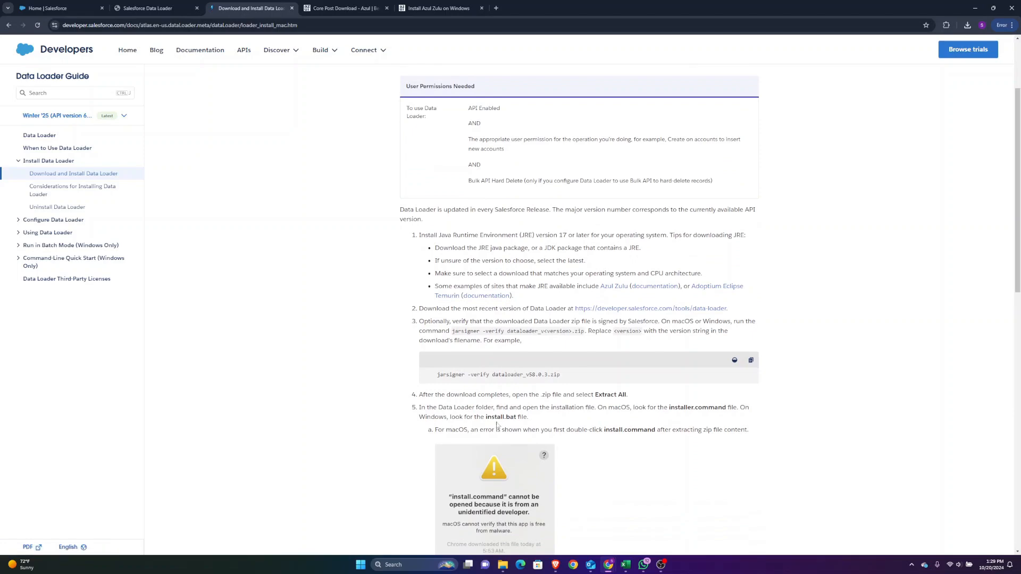
Locate the install batch file in the extracted dataloader_v62.0.2 folder and run it as administrator
{"action": "left_click_drag", "start_coordinate": [484, 417], "coordinate": [519, 417]}
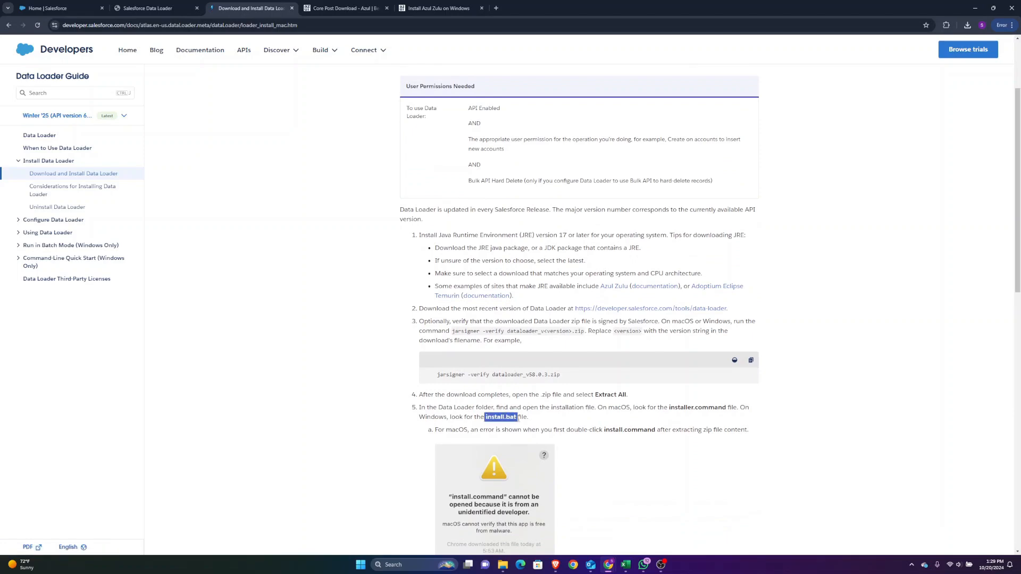
{"action": "left_click", "coordinate": [503, 564]}
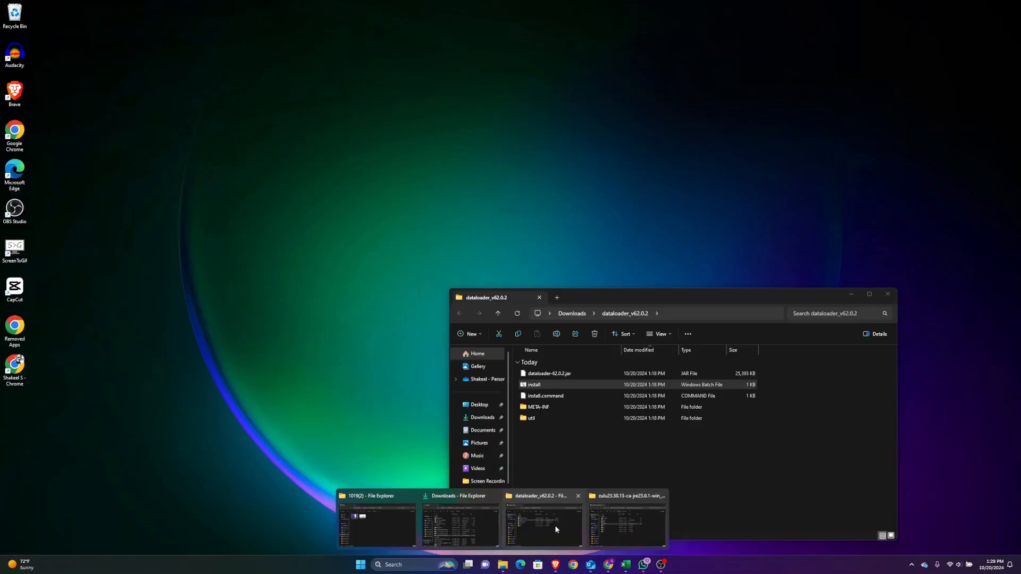
{"action": "left_click", "coordinate": [554, 525]}
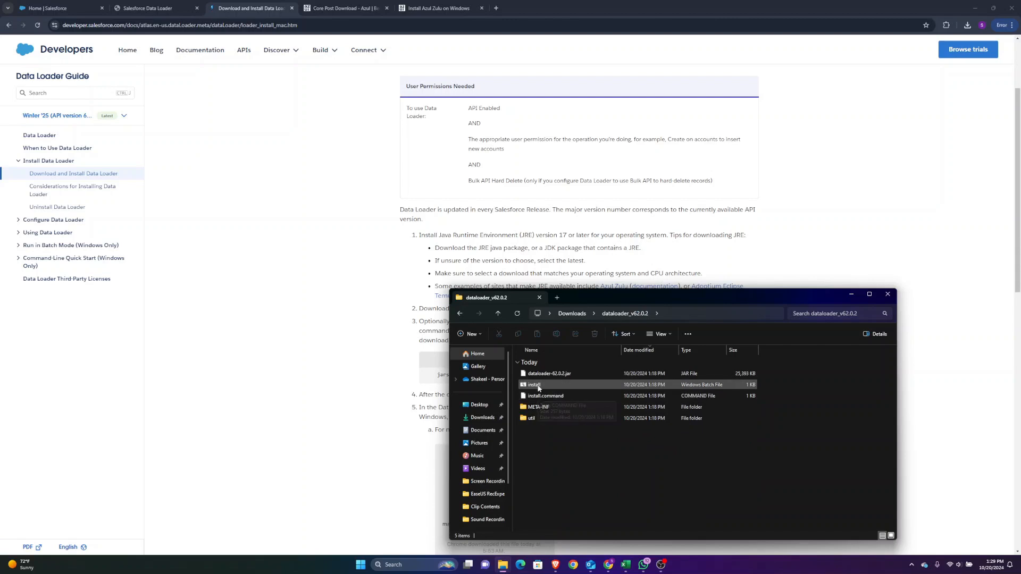
{"action": "left_click_drag", "start_coordinate": [622, 296], "coordinate": [853, 301]}
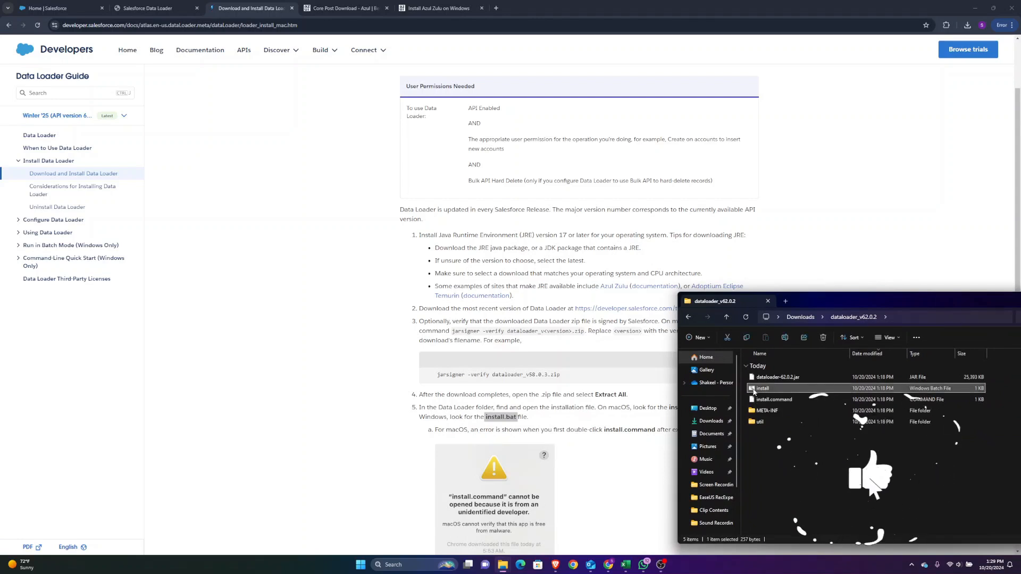
{"action": "right_click", "coordinate": [753, 390]}
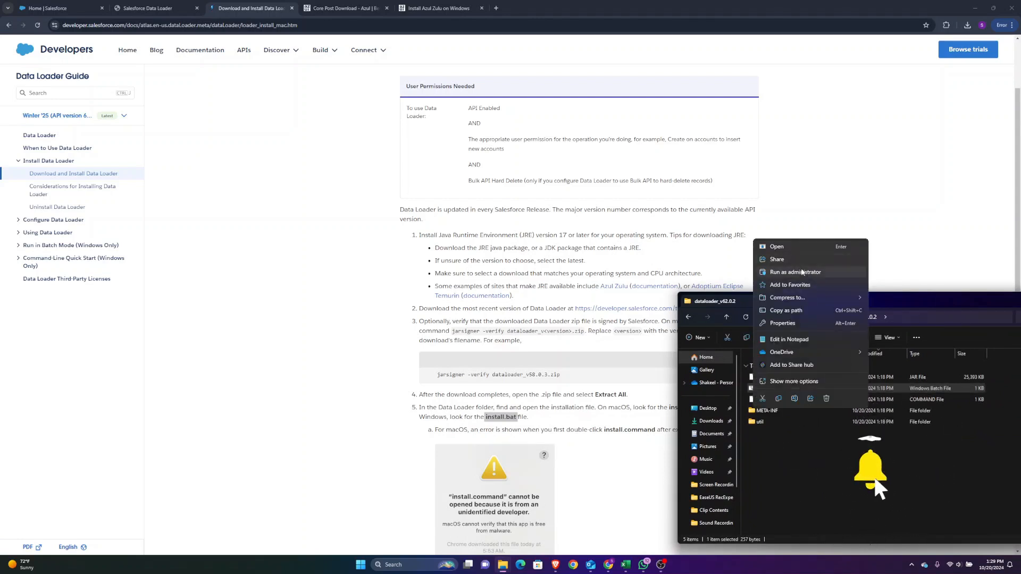
{"action": "left_click", "coordinate": [803, 272]}
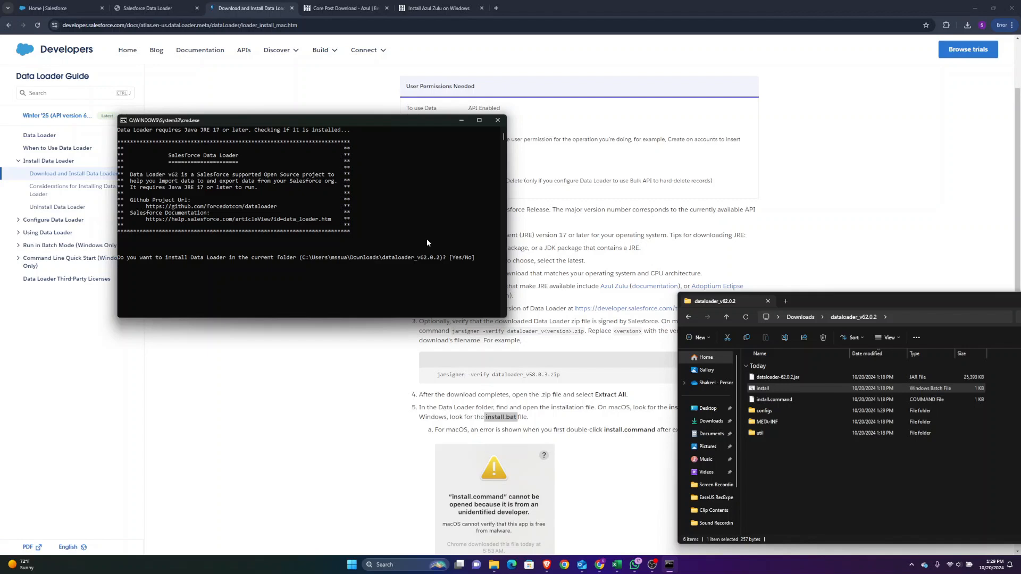
Answer Yes to installing Data Loader in the current folder and to creating the Desktop and Start menu shortcuts
{"action": "type", "text": "Yes"}
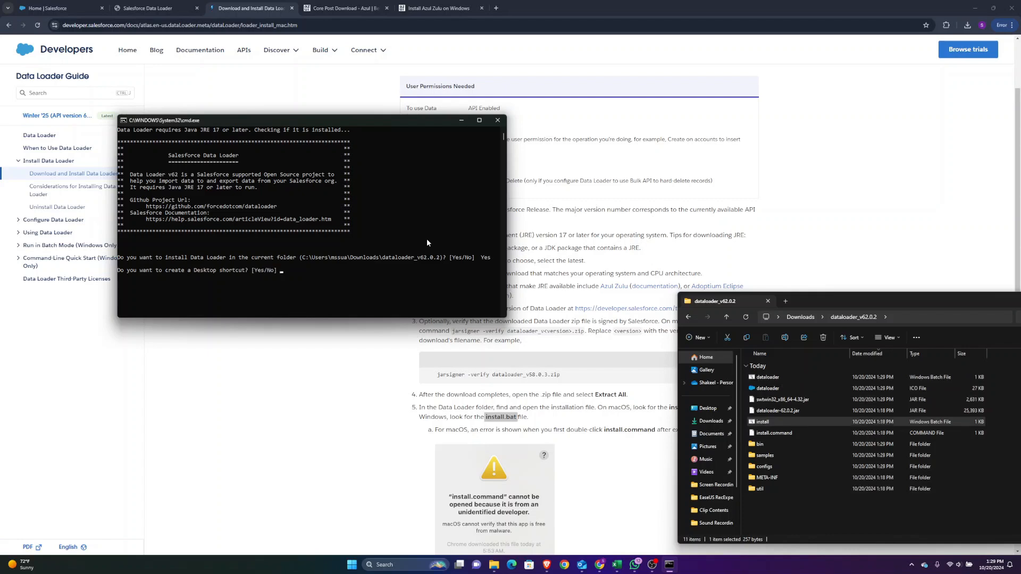
{"action": "type", "text": "Yes"}
{"action": "key", "text": "Return"}
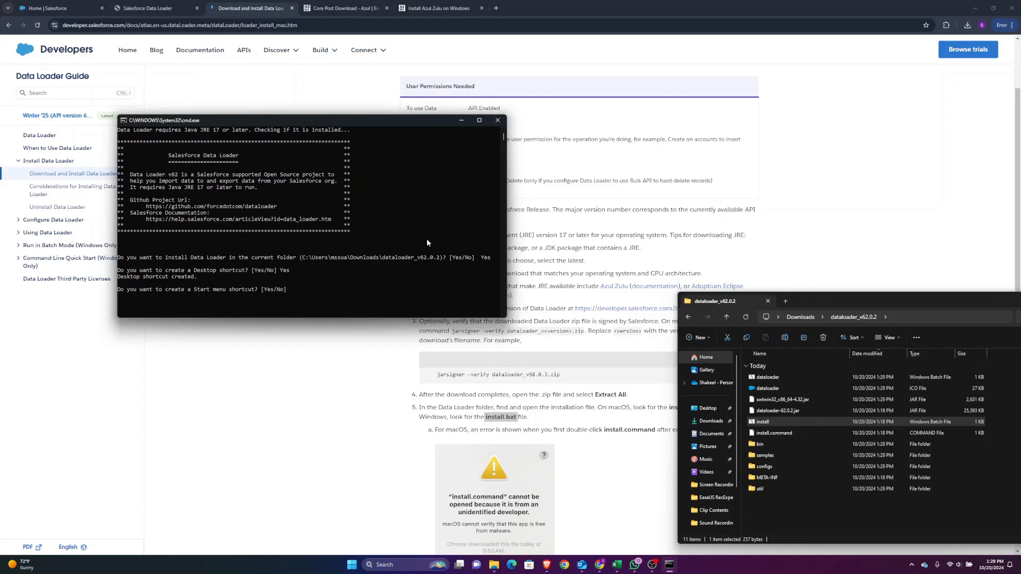
{"action": "type", "text": "Yes"}
{"action": "key", "text": "Return"}
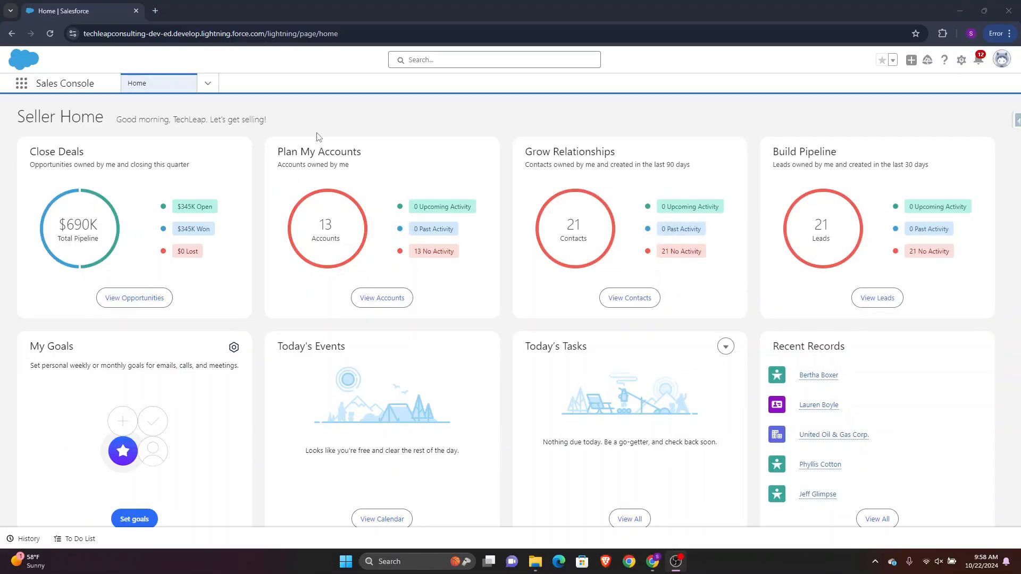
Find Dataloader 62.0.2 with a Windows search for data, run it as administrator, and minimize its console window
{"action": "key", "text": "super"}
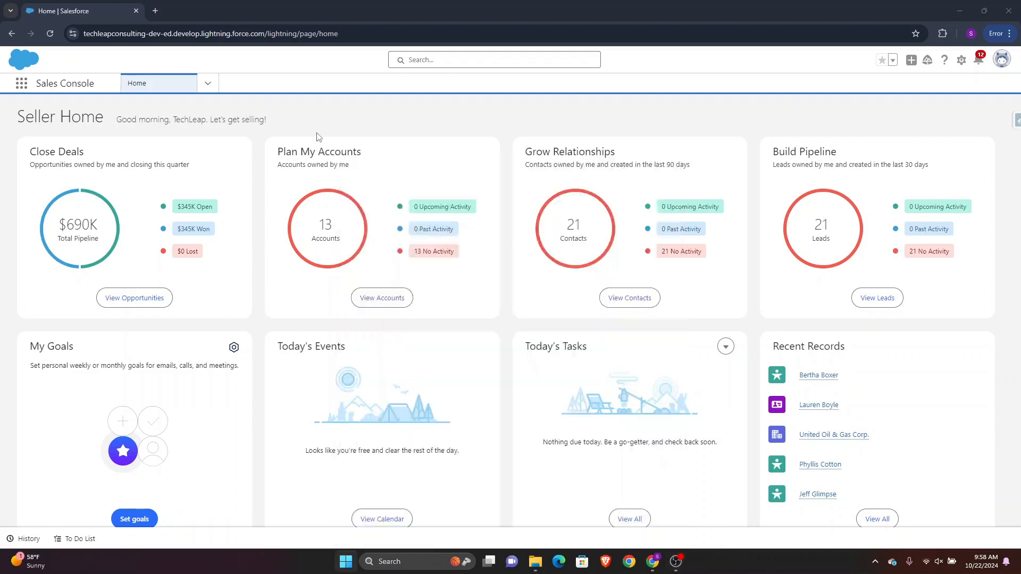
{"action": "type", "text": "data"}
{"action": "key", "text": "Down"}
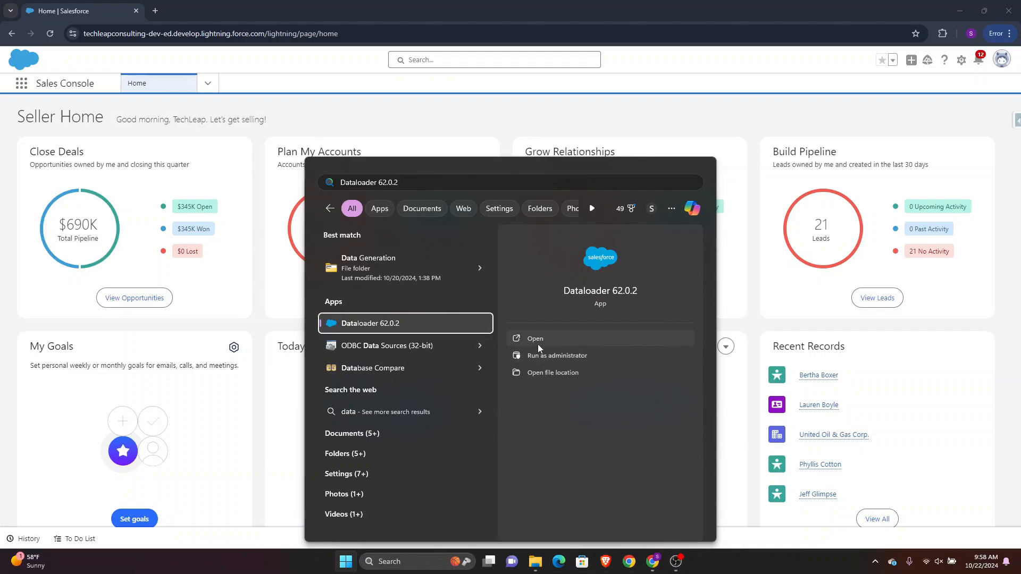
{"action": "left_click", "coordinate": [563, 355]}
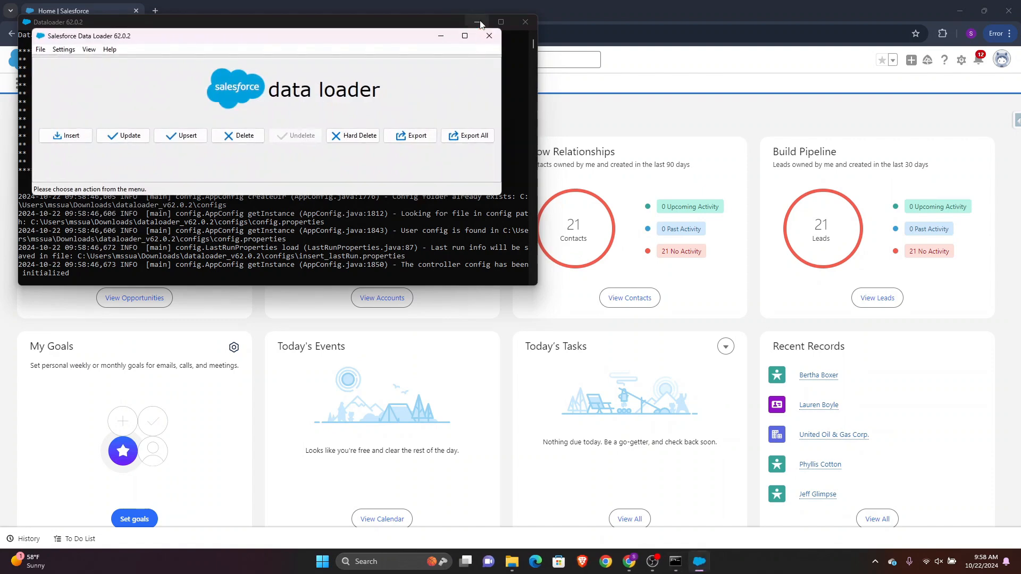
{"action": "left_click", "coordinate": [477, 23]}
{"action": "left_click_drag", "start_coordinate": [286, 42], "coordinate": [653, 223]}
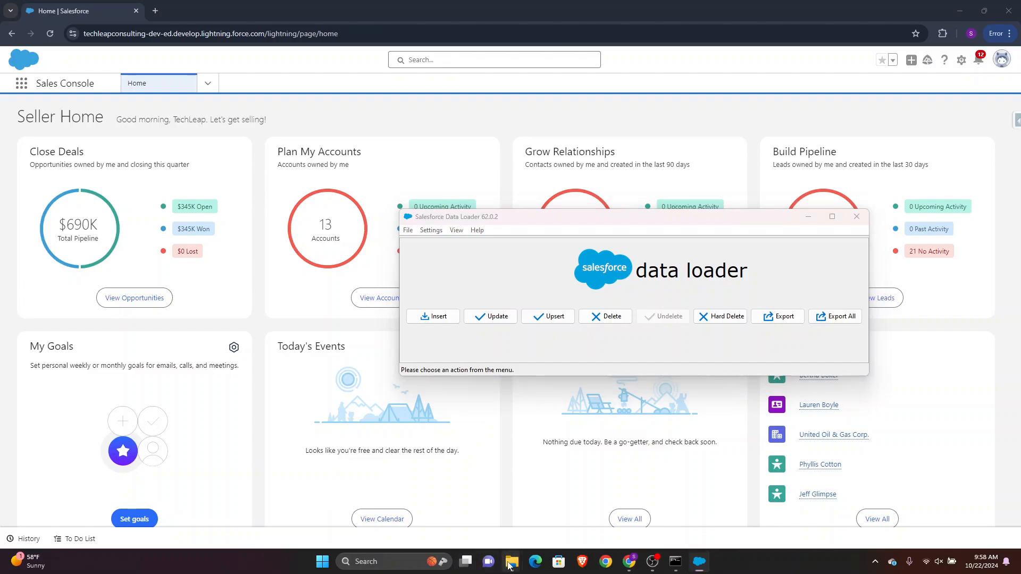
Start an Insert operation, log in to the Production environment through OAuth, allow Dataloader Bulk access, and return to Data Loader
{"action": "mouse_move", "coordinate": [511, 561]}
{"action": "mouse_move", "coordinate": [566, 528]}
{"action": "left_click", "coordinate": [434, 316]}
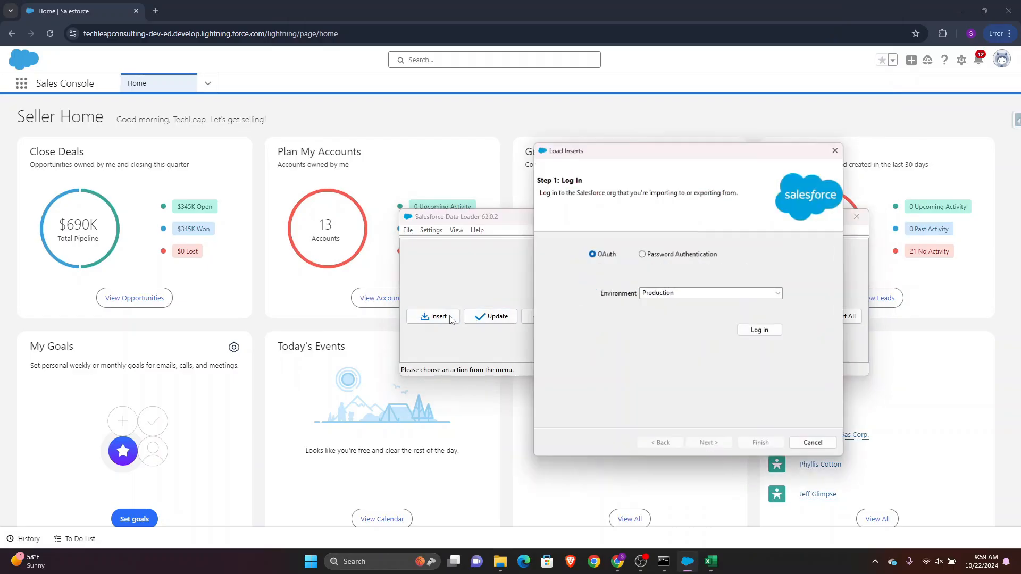
{"action": "left_click", "coordinate": [760, 330]}
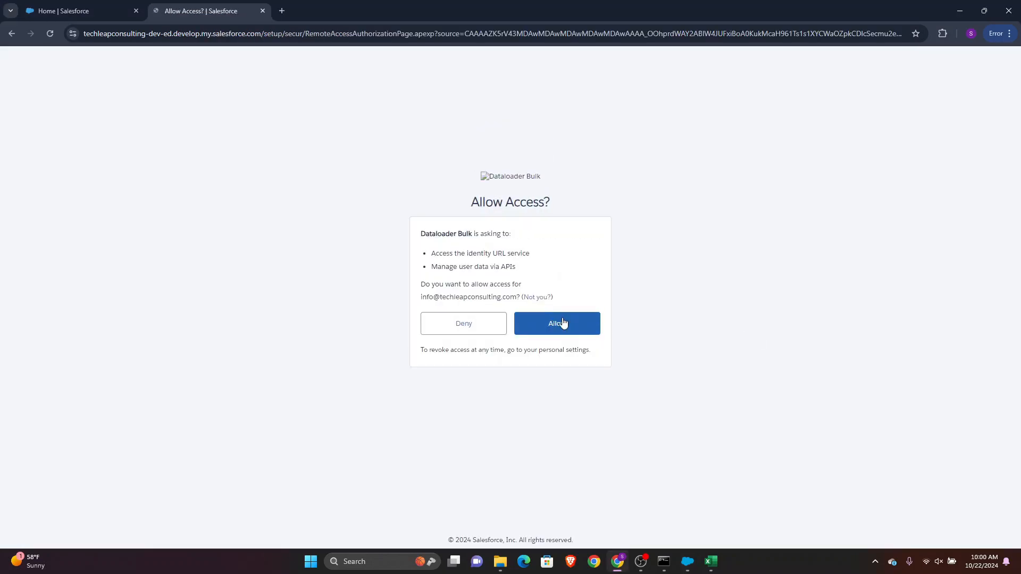
{"action": "left_click", "coordinate": [561, 328]}
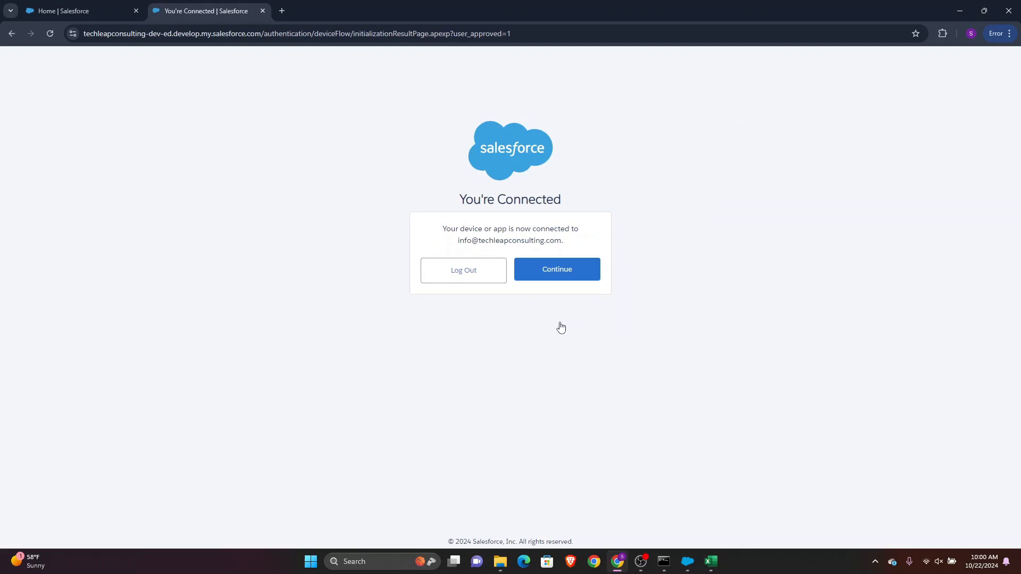
{"action": "left_click", "coordinate": [552, 276]}
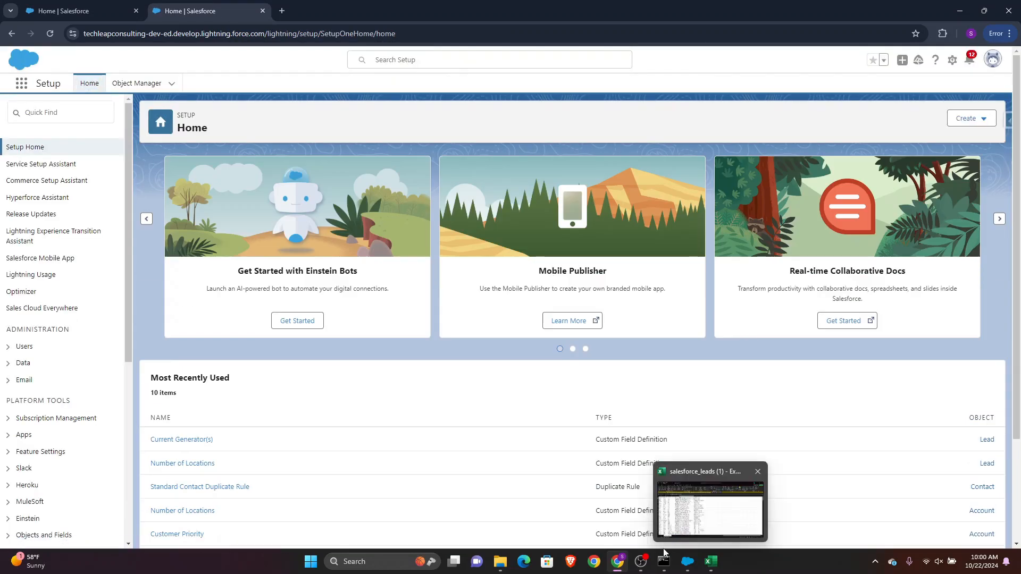
{"action": "left_click", "coordinate": [687, 564]}
{"action": "left_click", "coordinate": [686, 565]}
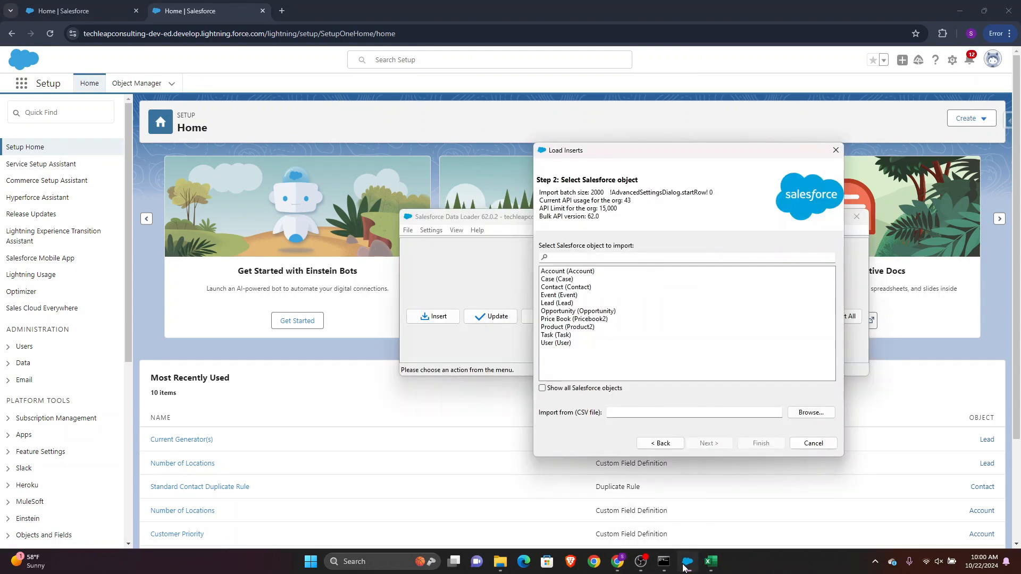
Choose the Lead object and the salesforce_leads (1) CSV from Documents > Sforce_TechLeap as the import source, and accept the data selection
{"action": "left_click", "coordinate": [556, 304]}
{"action": "left_click", "coordinate": [810, 413]}
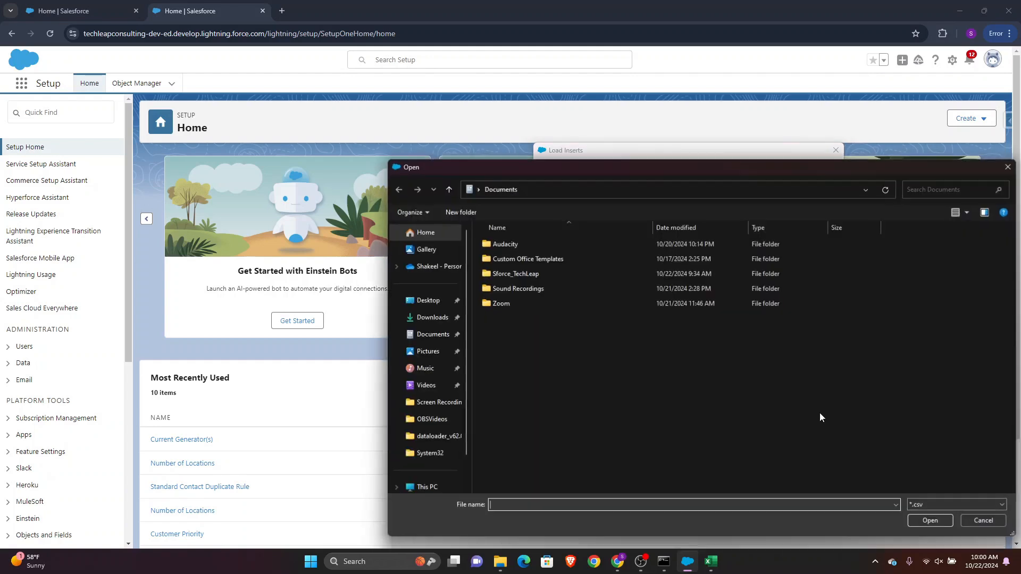
{"action": "left_click", "coordinate": [519, 275]}
{"action": "double_click", "coordinate": [519, 275]}
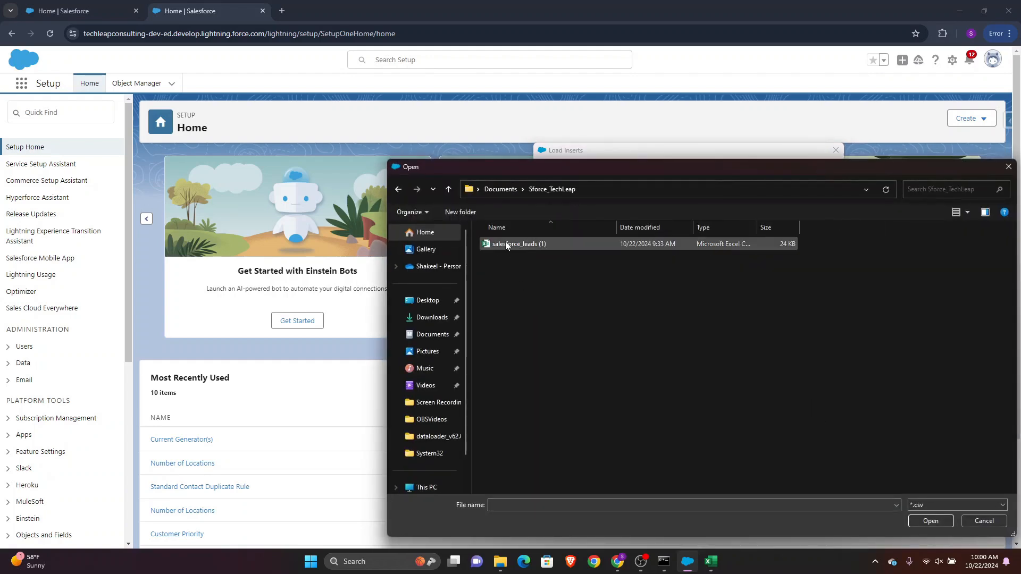
{"action": "left_click", "coordinate": [516, 243]}
{"action": "left_click", "coordinate": [921, 523]}
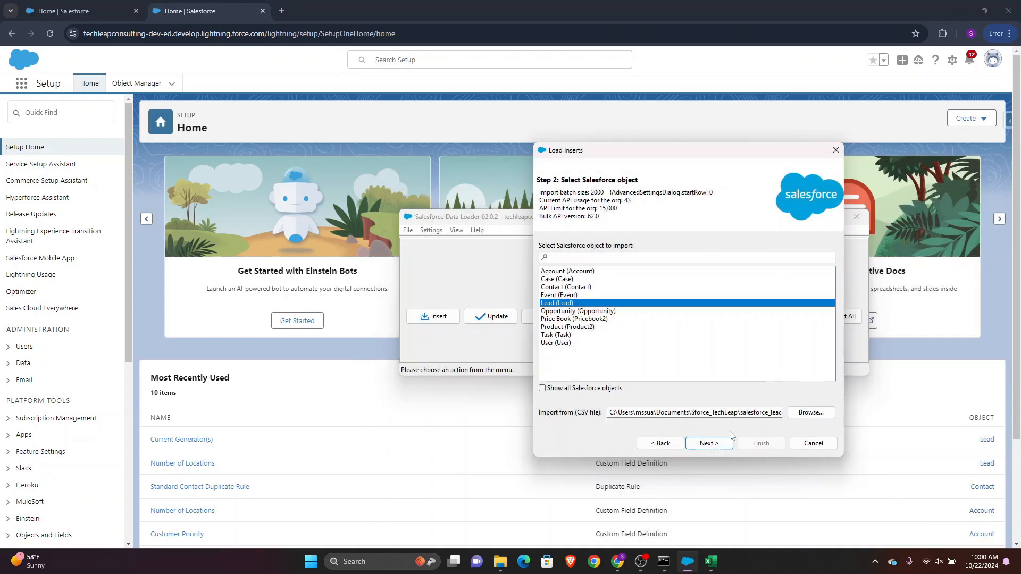
{"action": "left_click", "coordinate": [714, 446]}
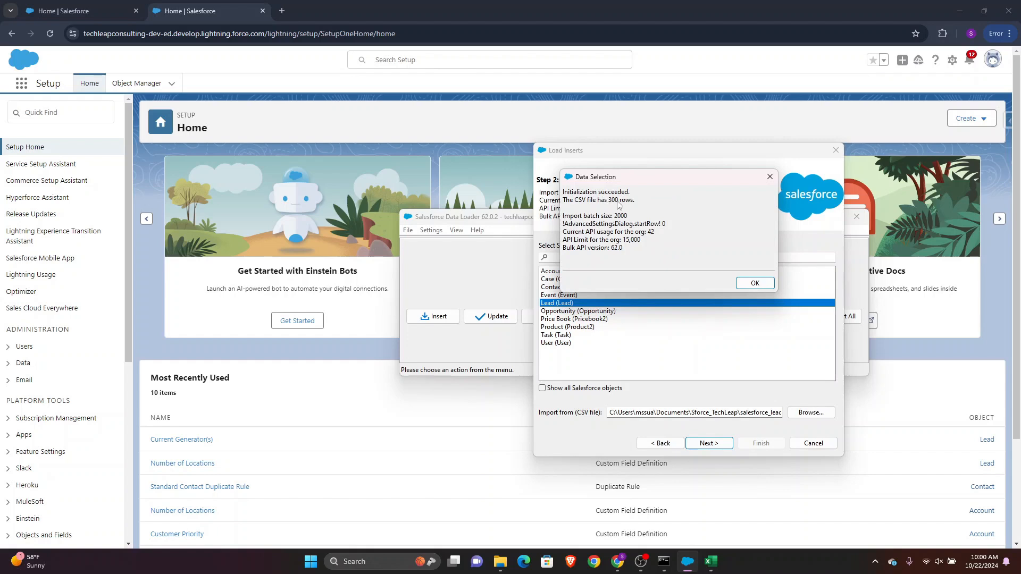
{"action": "left_click", "coordinate": [755, 284]}
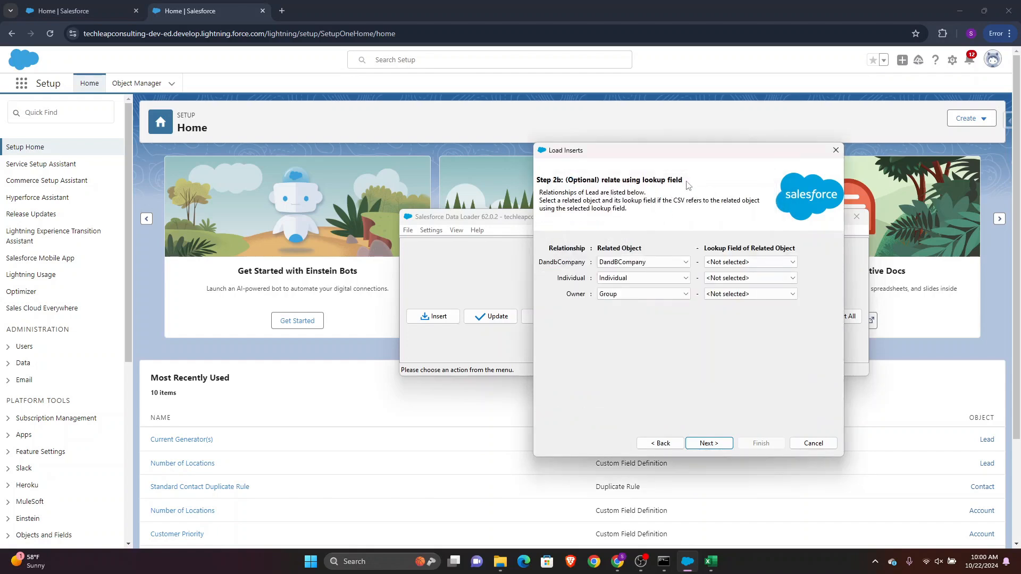
Skip the optional lookup relationships, then review and accept the automatic mapping of the CSV columns to the Lead fields
{"action": "left_click", "coordinate": [706, 443]}
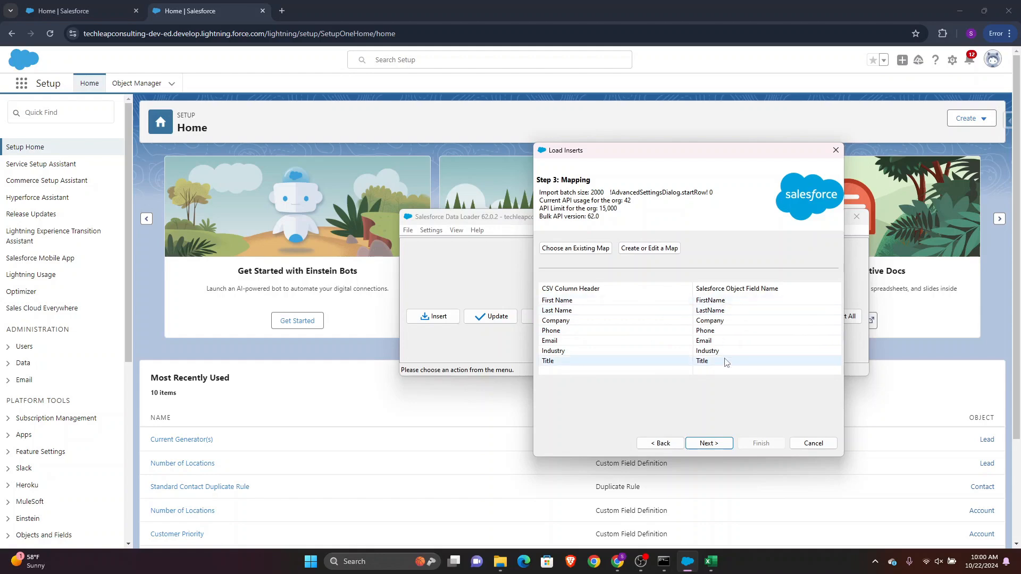
{"action": "left_click", "coordinate": [641, 247]}
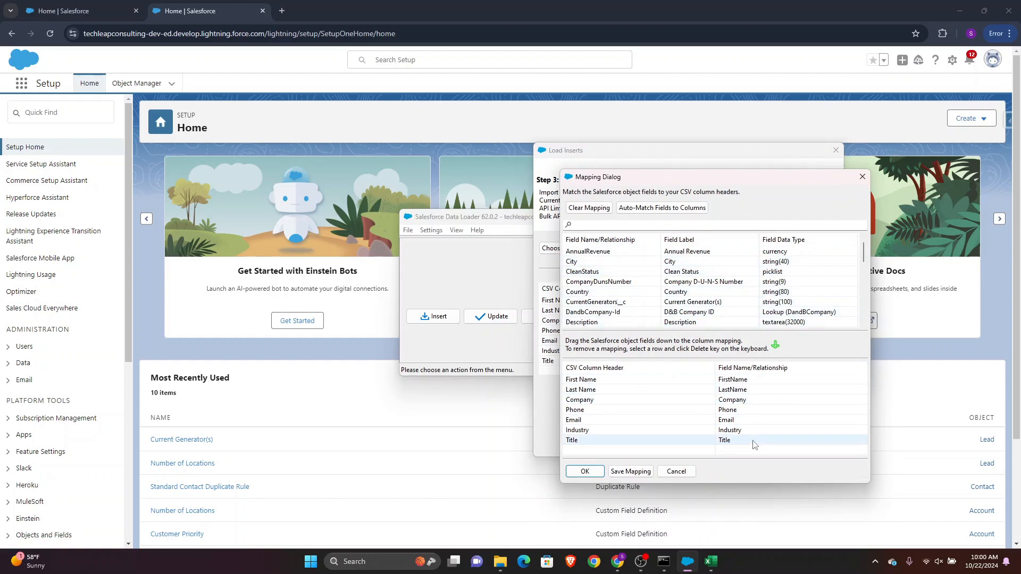
{"action": "left_click", "coordinate": [584, 472]}
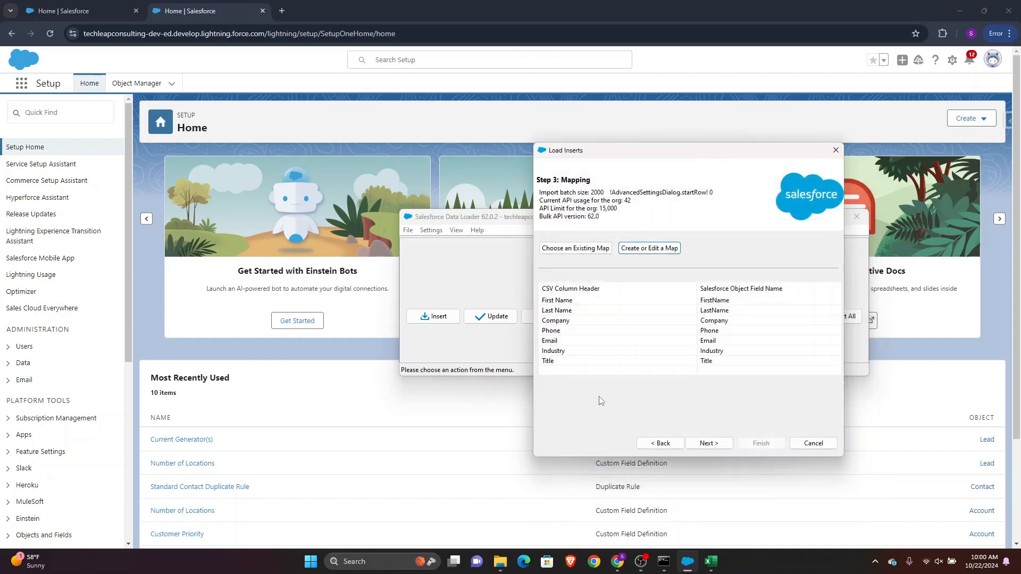
{"action": "left_click", "coordinate": [715, 445]}
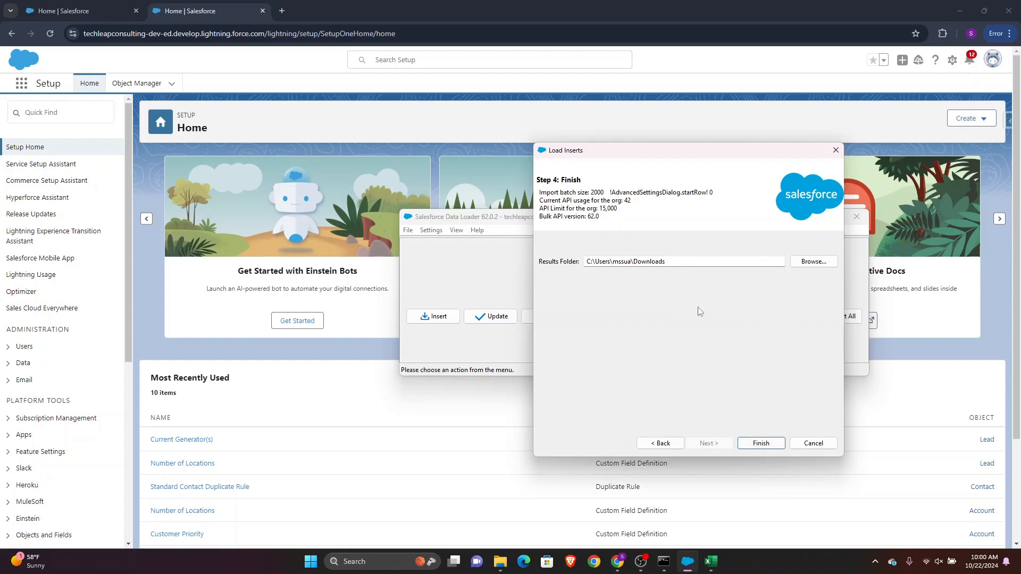
Keep Downloads as the results folder and run the insert of the new Lead records
{"action": "double_click", "coordinate": [702, 262]}
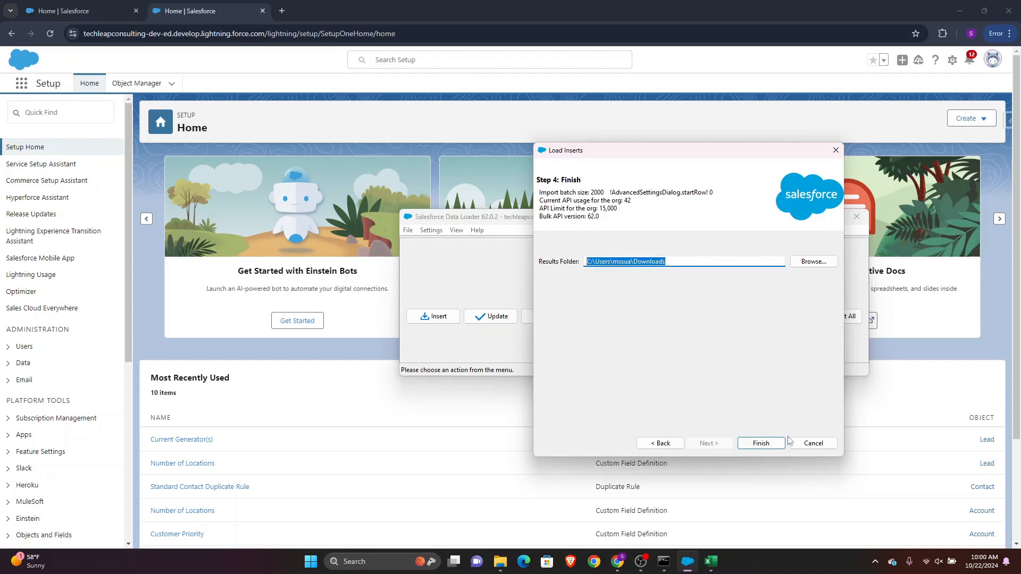
{"action": "left_click", "coordinate": [761, 445]}
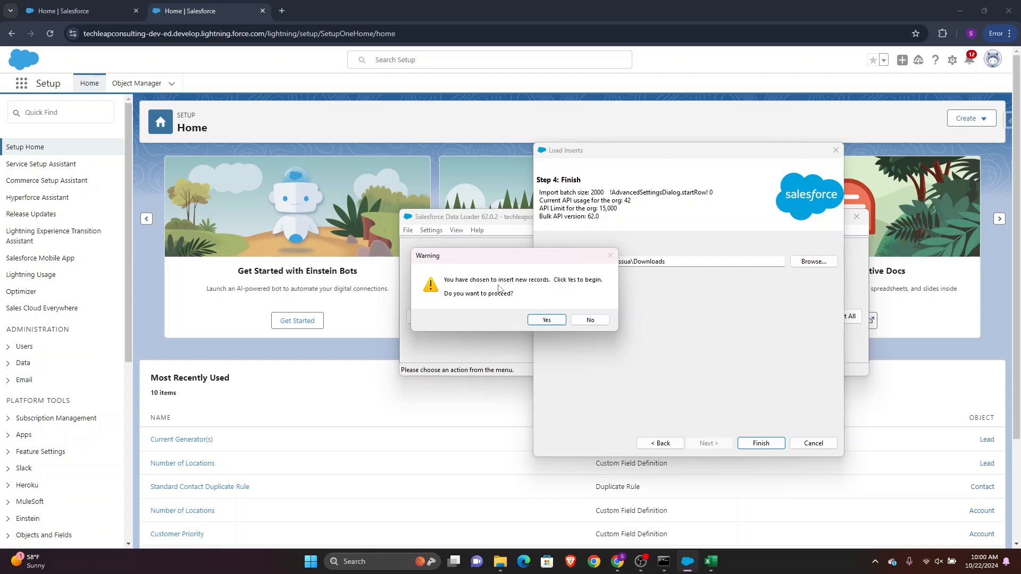
{"action": "left_click", "coordinate": [542, 319]}
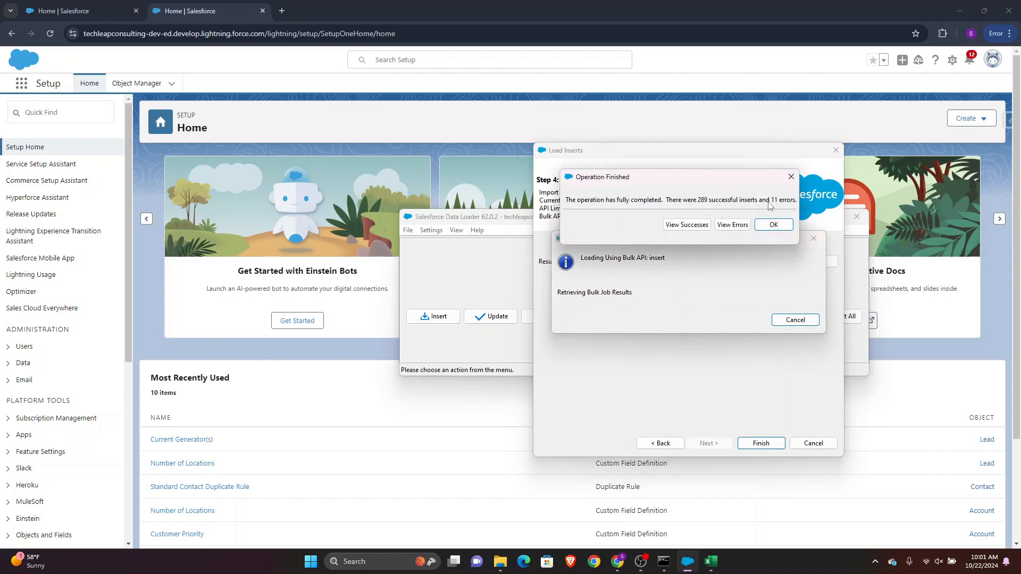
Examine the insert errors in the CSV Viewer and Excel, check the number of failed rows, and return to the viewer
{"action": "left_click", "coordinate": [727, 226]}
{"action": "left_click", "coordinate": [281, 328]}
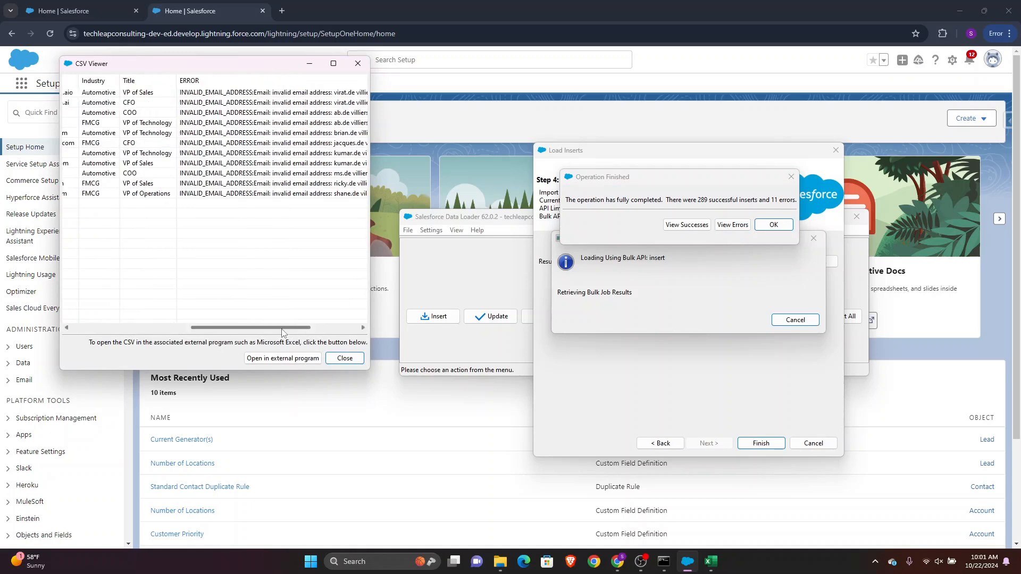
{"action": "left_click_drag", "start_coordinate": [282, 330], "coordinate": [331, 333]}
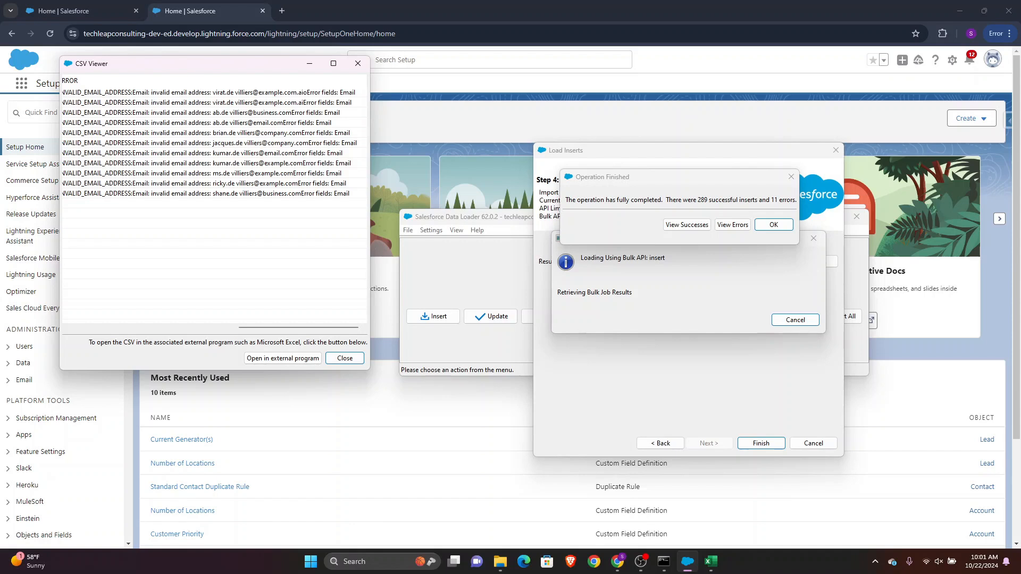
{"action": "left_click", "coordinate": [290, 363]}
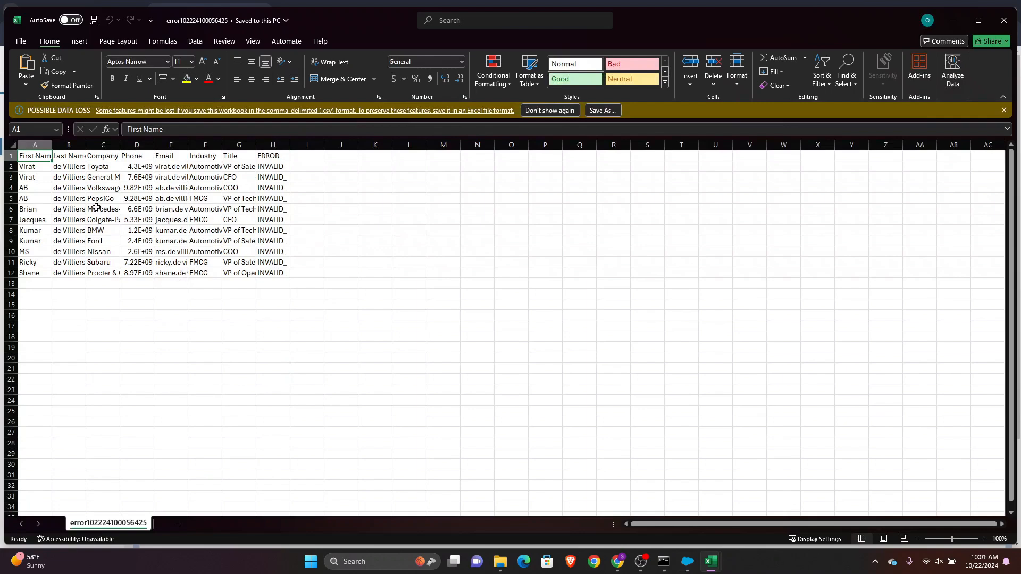
{"action": "left_click_drag", "start_coordinate": [34, 168], "coordinate": [44, 271]}
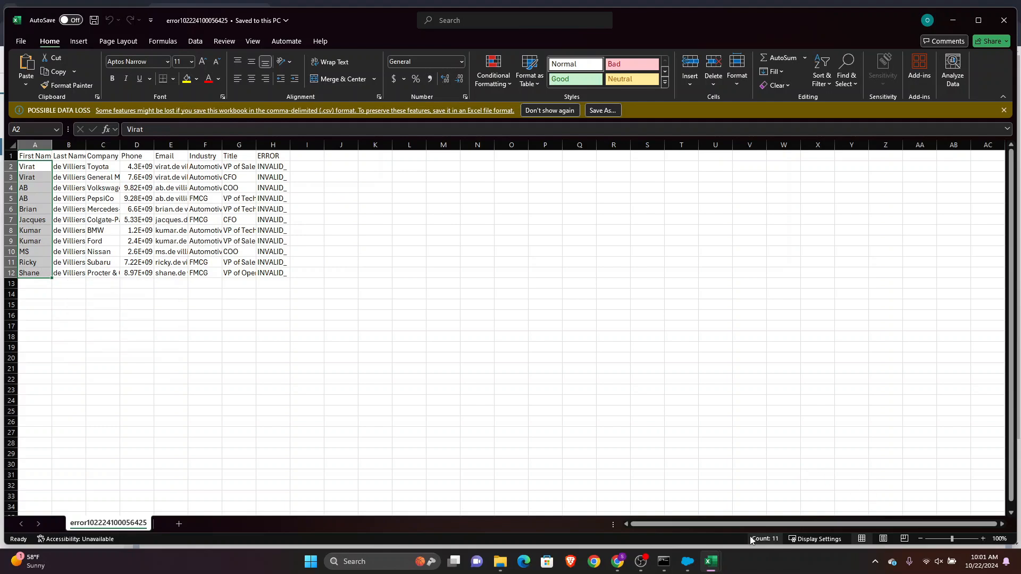
{"action": "key", "text": "alt+Tab"}
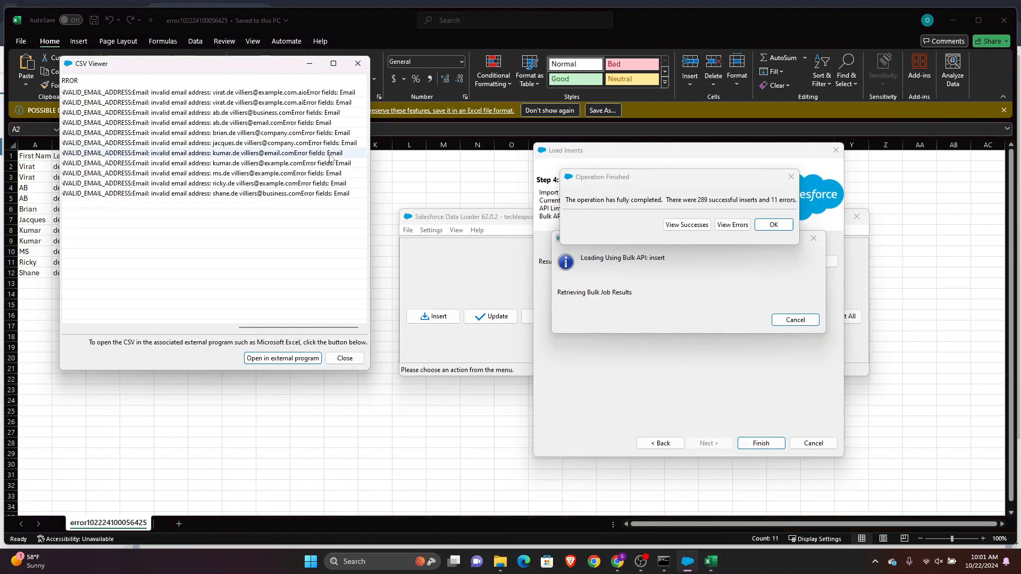
Close the error viewer and dismiss the insert summary, switch to the error CSV in Excel and inspect the first ERROR cell
{"action": "left_click", "coordinate": [345, 359]}
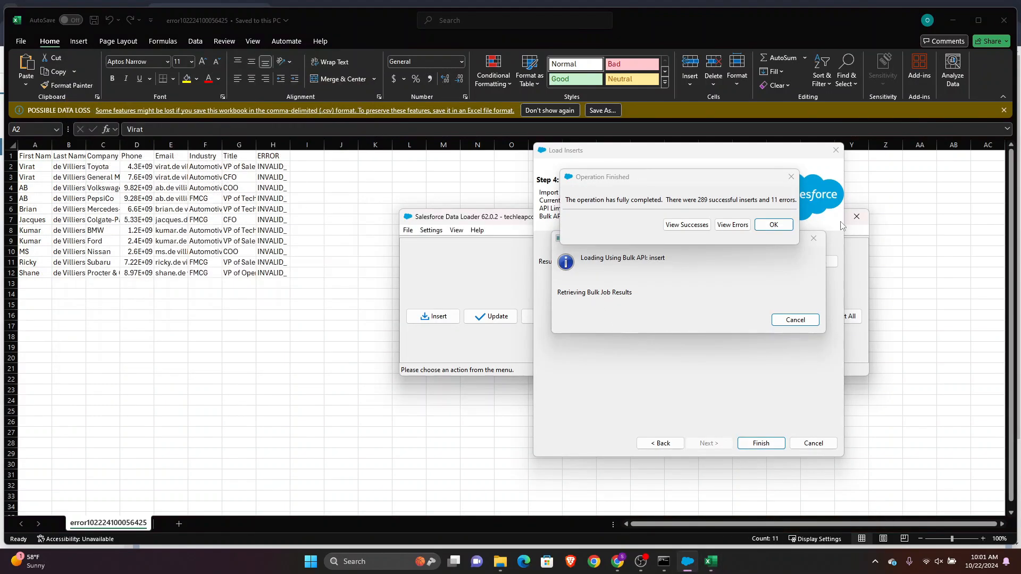
{"action": "left_click", "coordinate": [773, 225]}
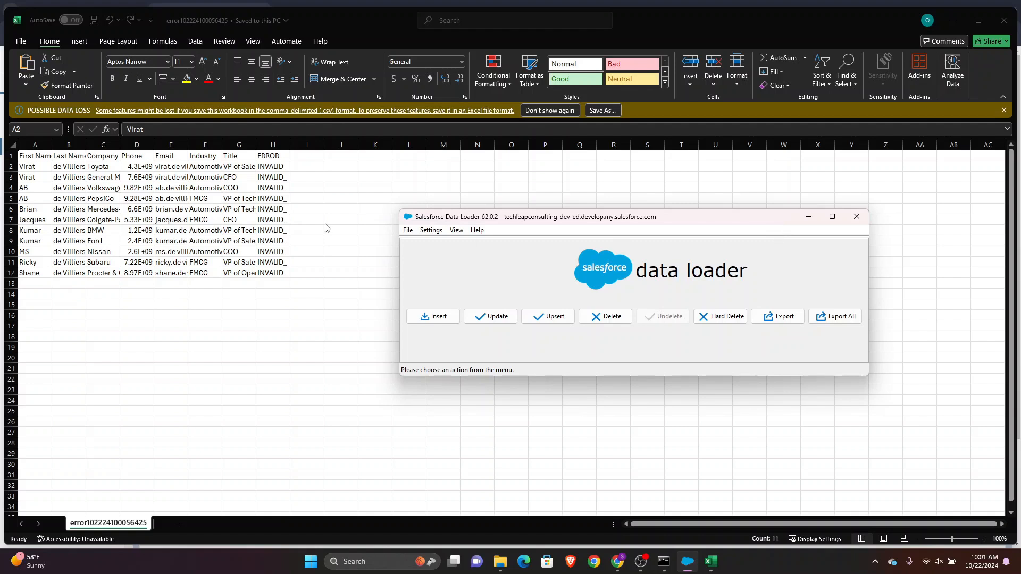
{"action": "key", "text": "alt+Tab"}
{"action": "left_click", "coordinate": [277, 165]}
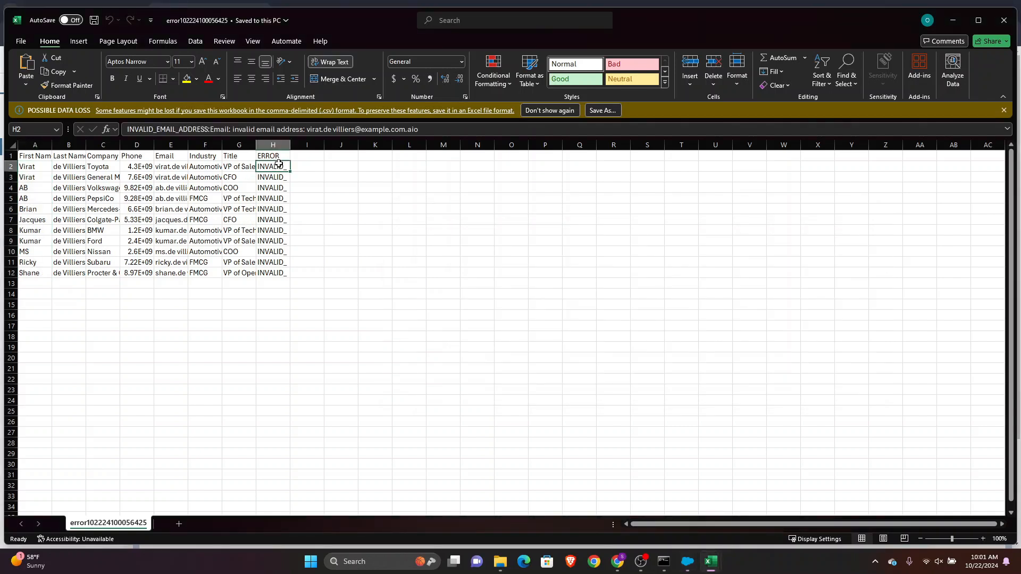
Autofit the First Name, Last Name, Company, Phone and Email columns to show their full contents
{"action": "double_click", "coordinate": [52, 144]}
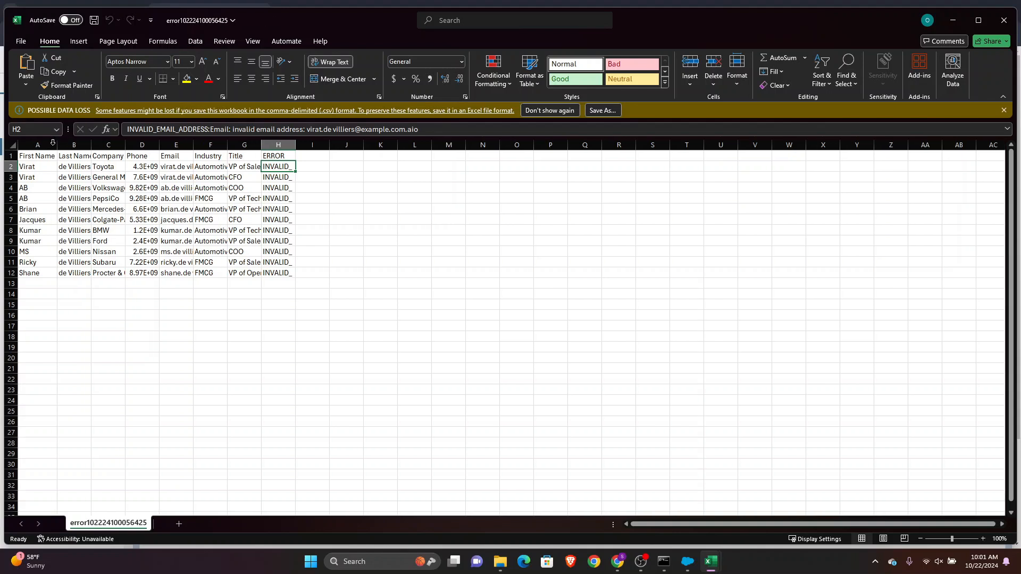
{"action": "double_click", "coordinate": [92, 143]}
{"action": "double_click", "coordinate": [128, 143]}
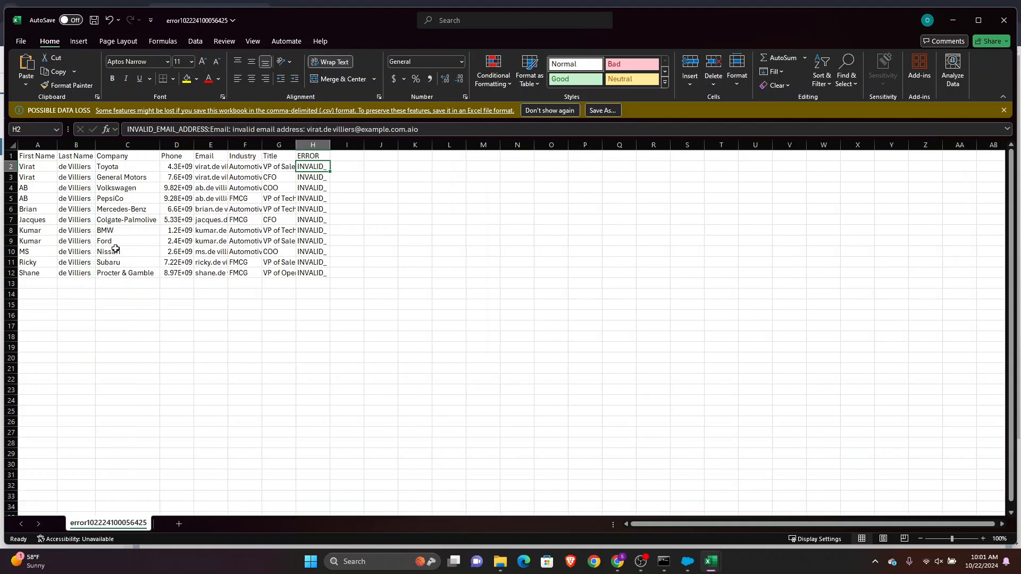
{"action": "left_click_drag", "start_coordinate": [194, 146], "coordinate": [194, 146]}
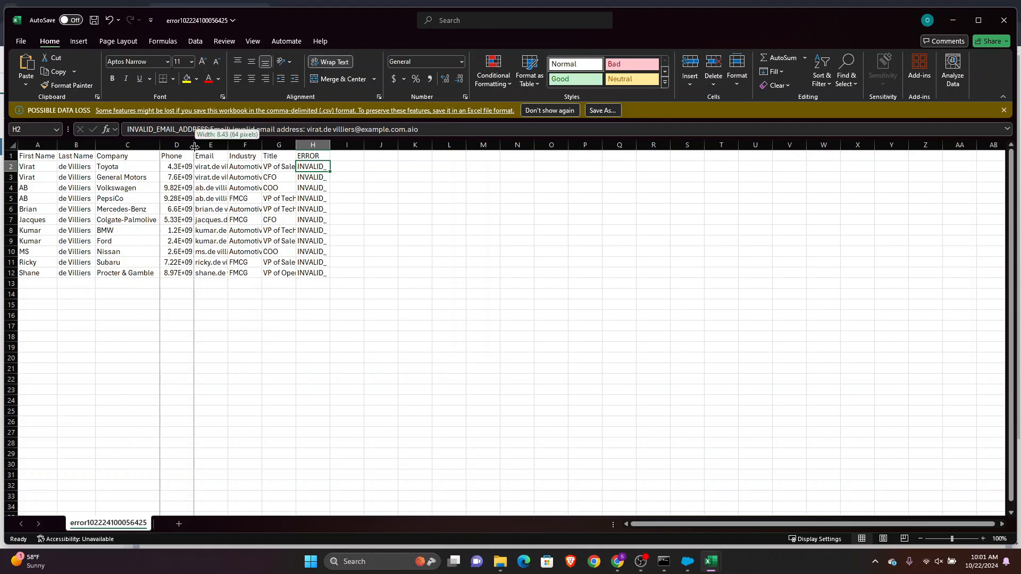
{"action": "double_click", "coordinate": [194, 145]}
{"action": "double_click", "coordinate": [235, 145]}
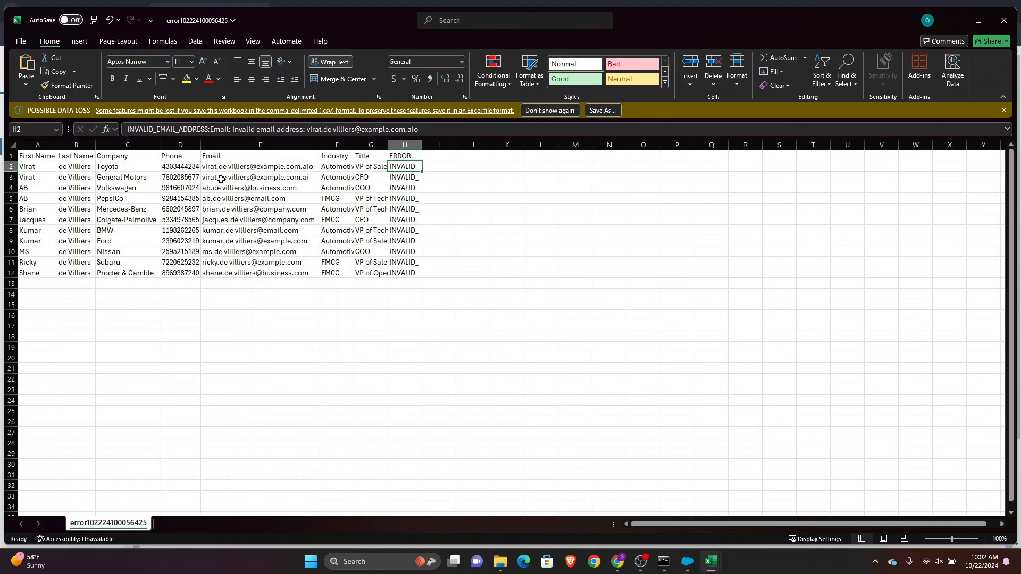
Examine the invalid addresses in the Email column and remove the spaces throughout the sheet by replacing every space with nothing
{"action": "double_click", "coordinate": [228, 166]}
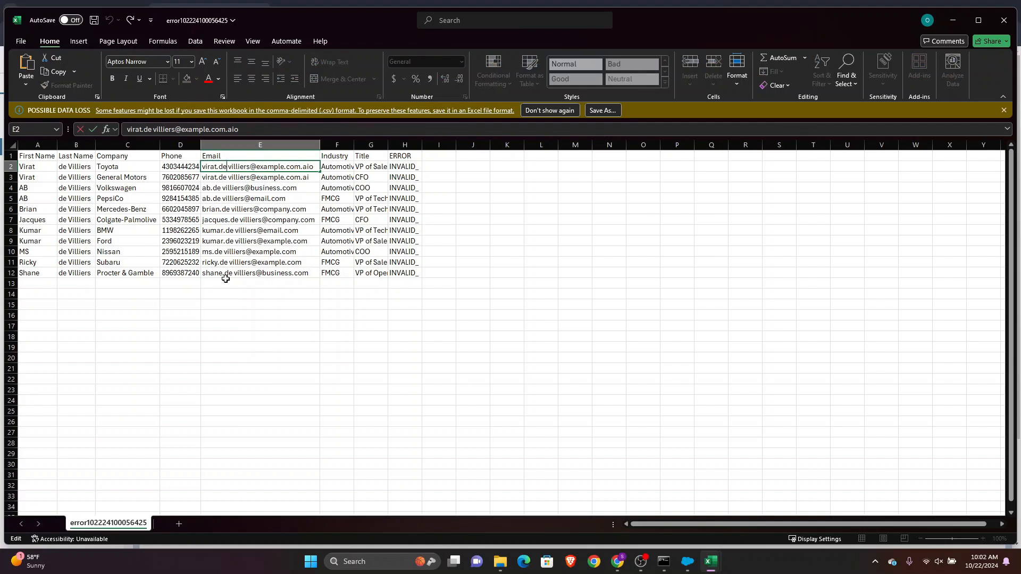
{"action": "left_click", "coordinate": [234, 264]}
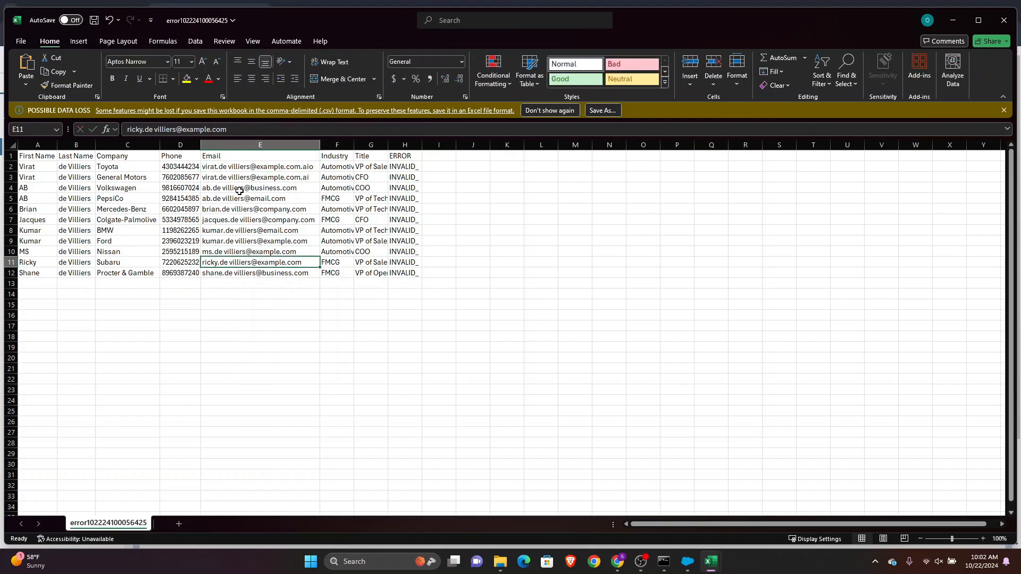
{"action": "left_click", "coordinate": [236, 155]}
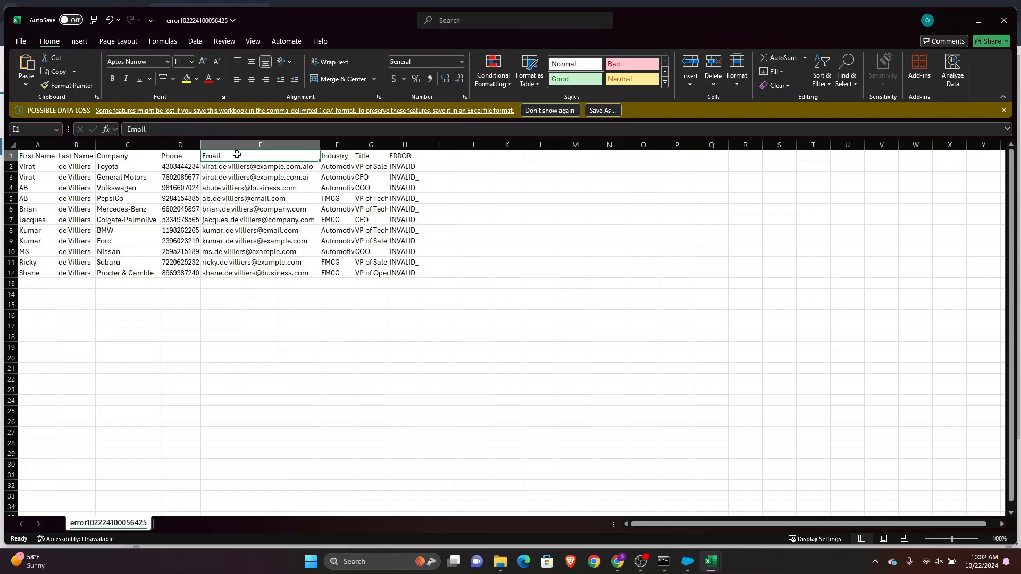
{"action": "key", "text": "ctrl+h"}
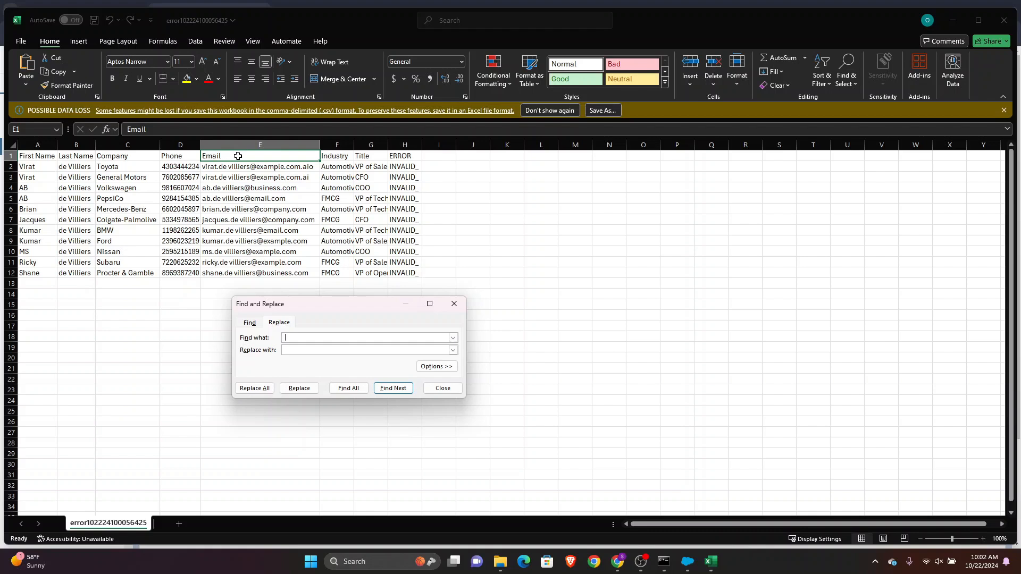
{"action": "left_click", "coordinate": [284, 351]}
{"action": "left_click", "coordinate": [254, 389]}
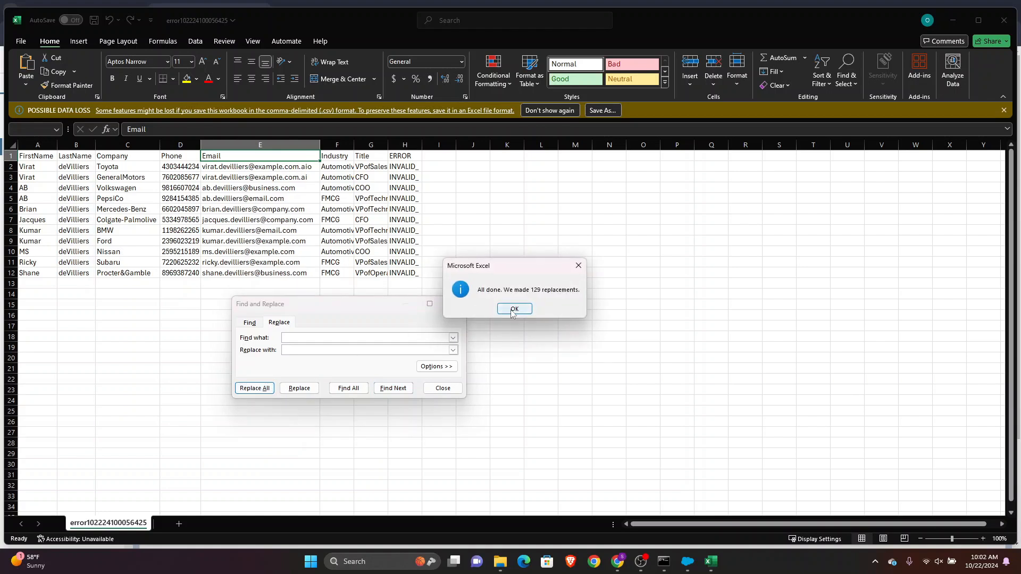
{"action": "left_click", "coordinate": [514, 311]}
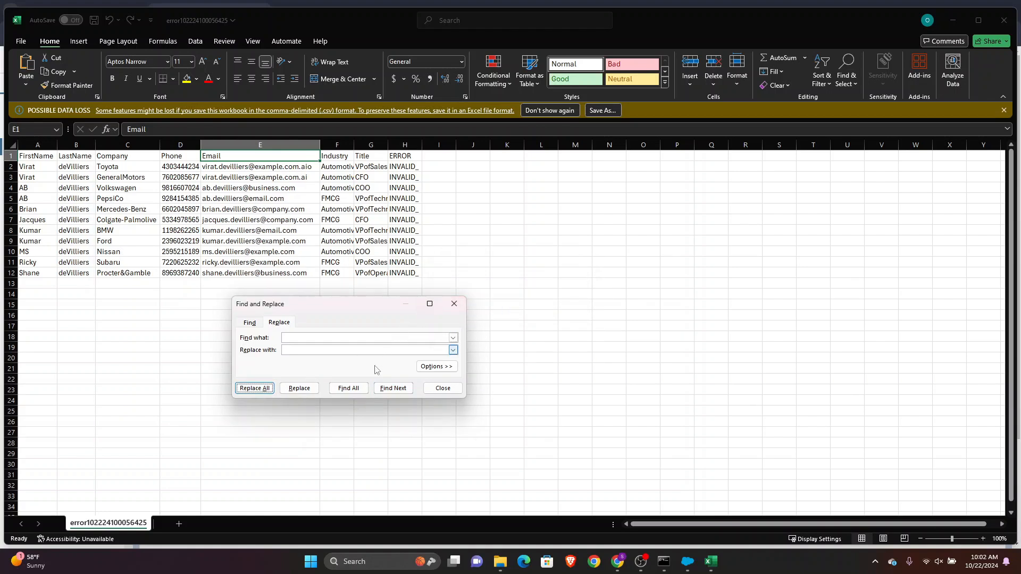
{"action": "left_click", "coordinate": [430, 389]}
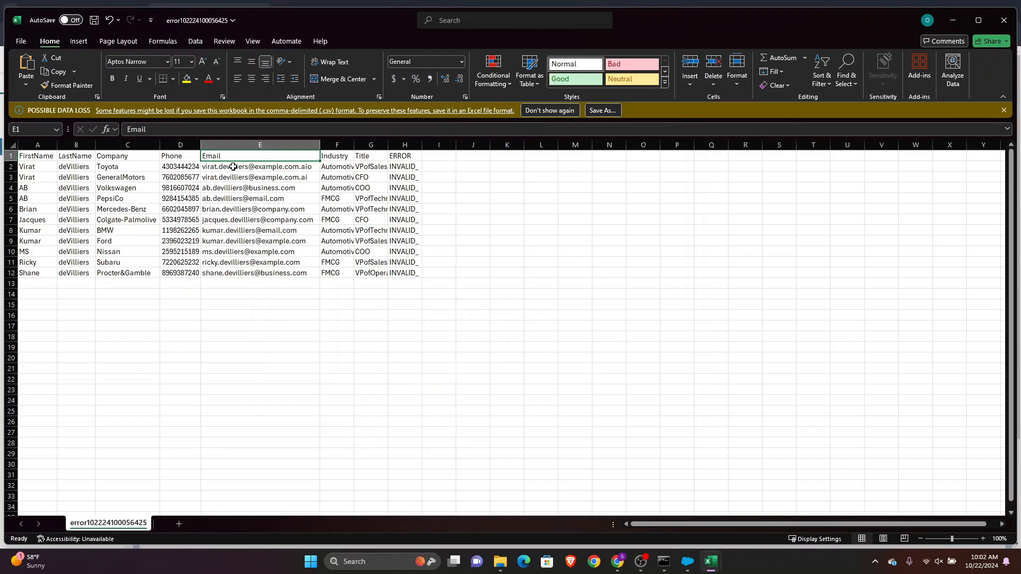
{"action": "left_click_drag", "start_coordinate": [230, 168], "coordinate": [244, 271]}
{"action": "left_click", "coordinate": [223, 327]}
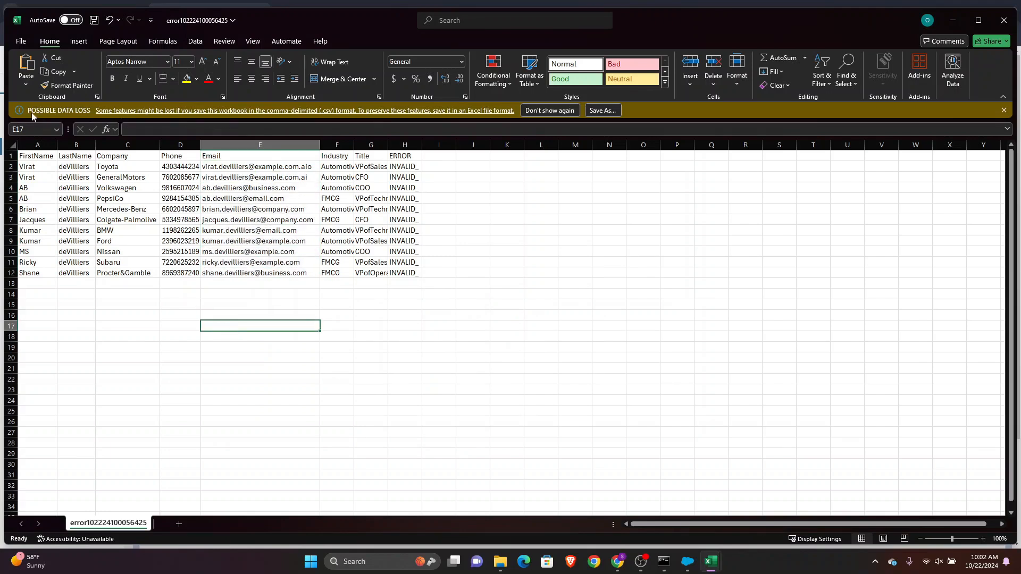
Save the corrected CSV as fixedErrors_Leads in the Documents > Sforce_TechLeap folder
{"action": "left_click", "coordinate": [22, 42]}
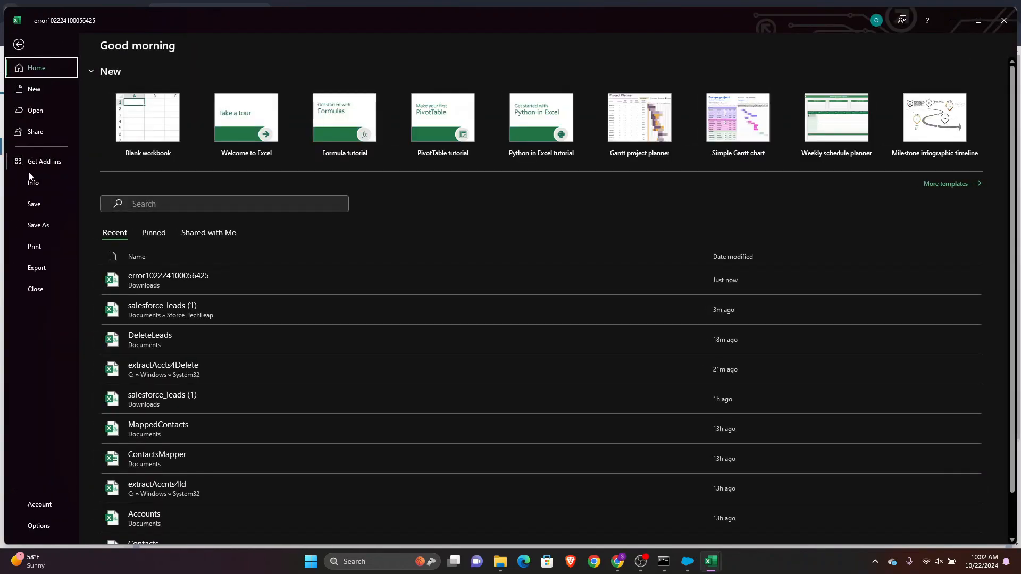
{"action": "left_click", "coordinate": [34, 225]}
{"action": "left_click", "coordinate": [148, 300]}
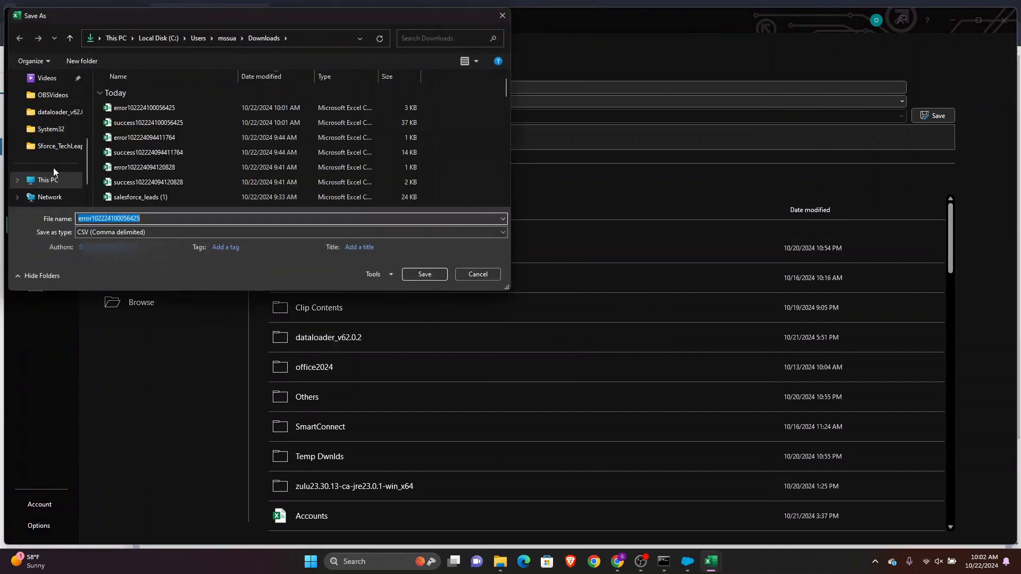
{"action": "scroll", "coordinate": [51, 117], "scroll_direction": "up", "scroll_amount": 3}
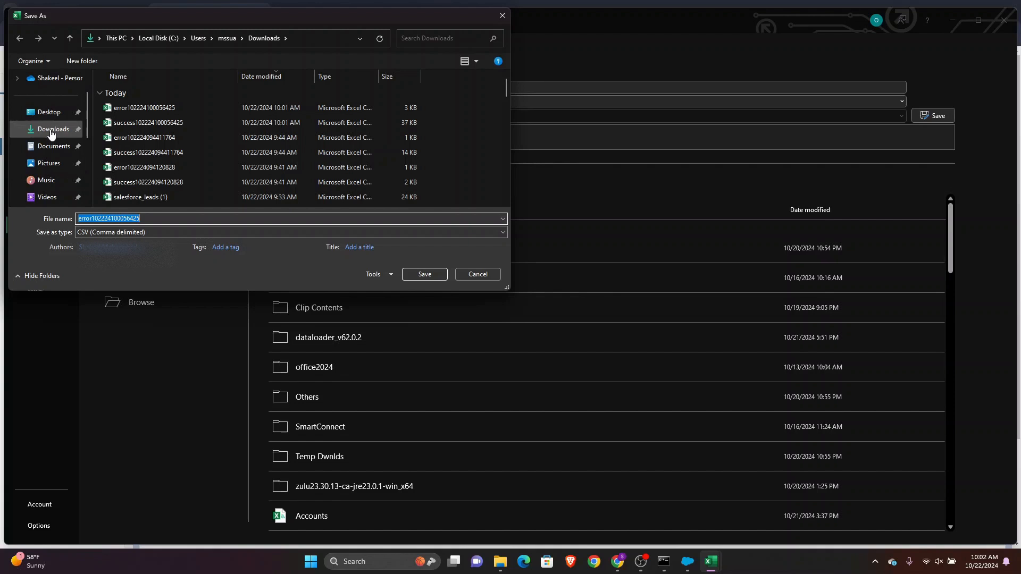
{"action": "left_click", "coordinate": [53, 146]}
{"action": "double_click", "coordinate": [139, 120]}
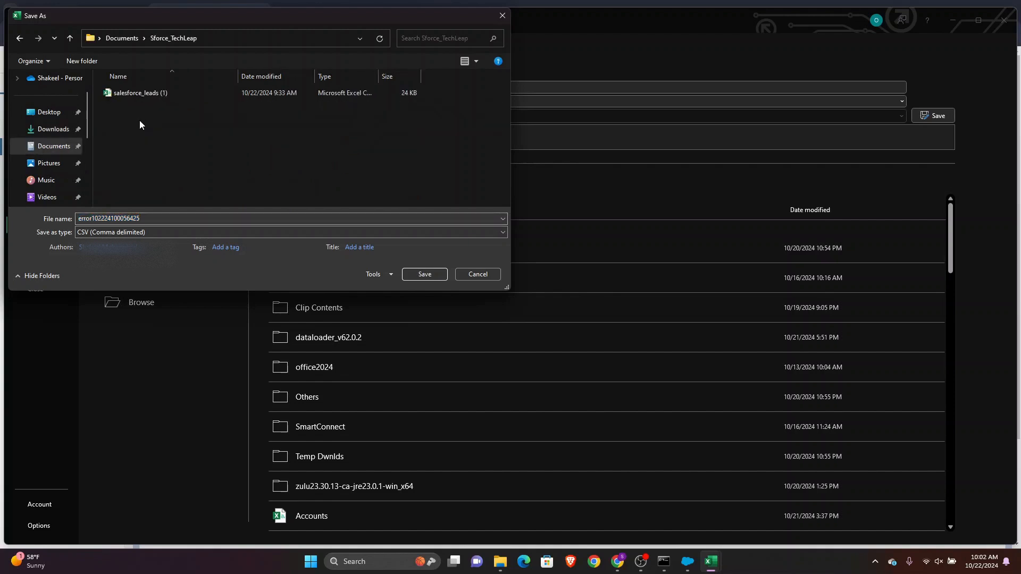
{"action": "double_click", "coordinate": [153, 218]}
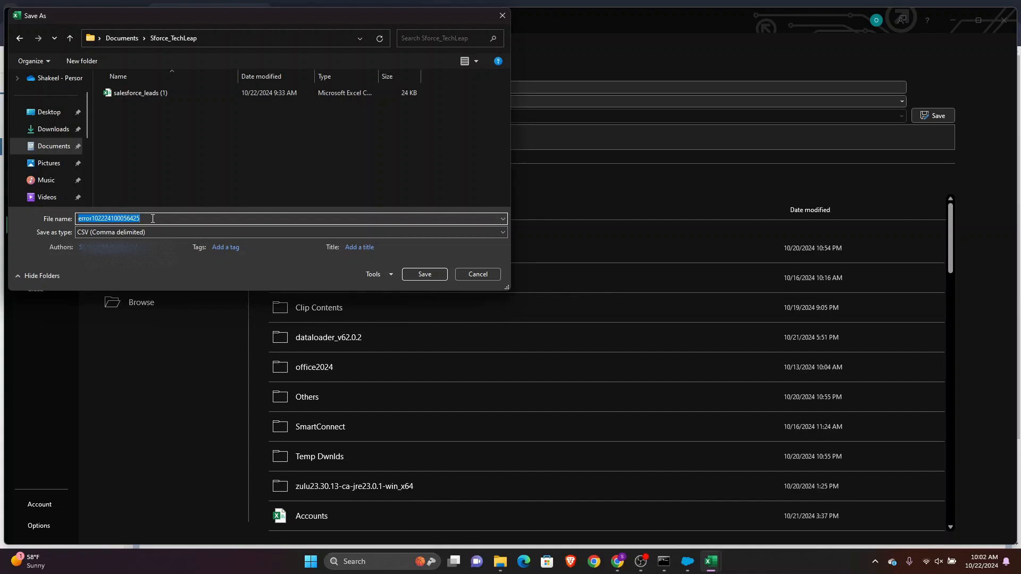
{"action": "type", "text": "fixedErrors_Leads"}
{"action": "key", "text": "Return"}
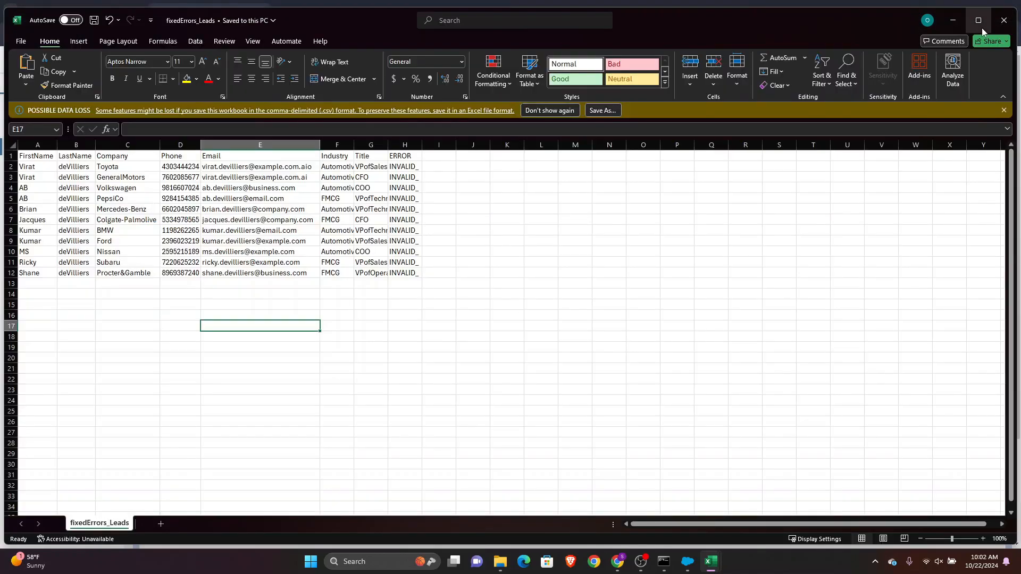
Switch to Data Loader, start a new insert for the Lead object with the fixedErrors_Leads CSV, and accept the data selection
{"action": "left_click", "coordinate": [953, 21]}
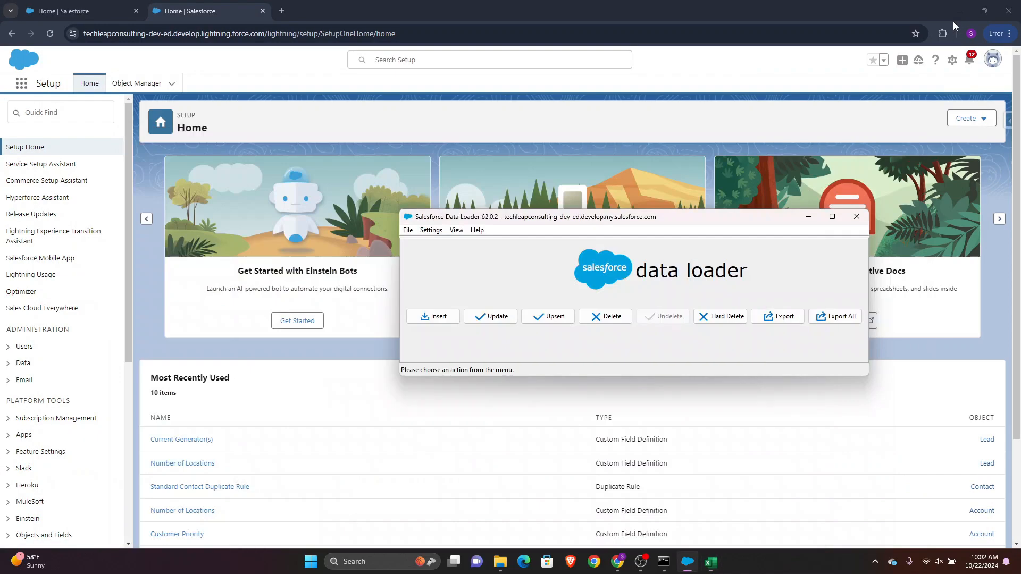
{"action": "left_click", "coordinate": [432, 318]}
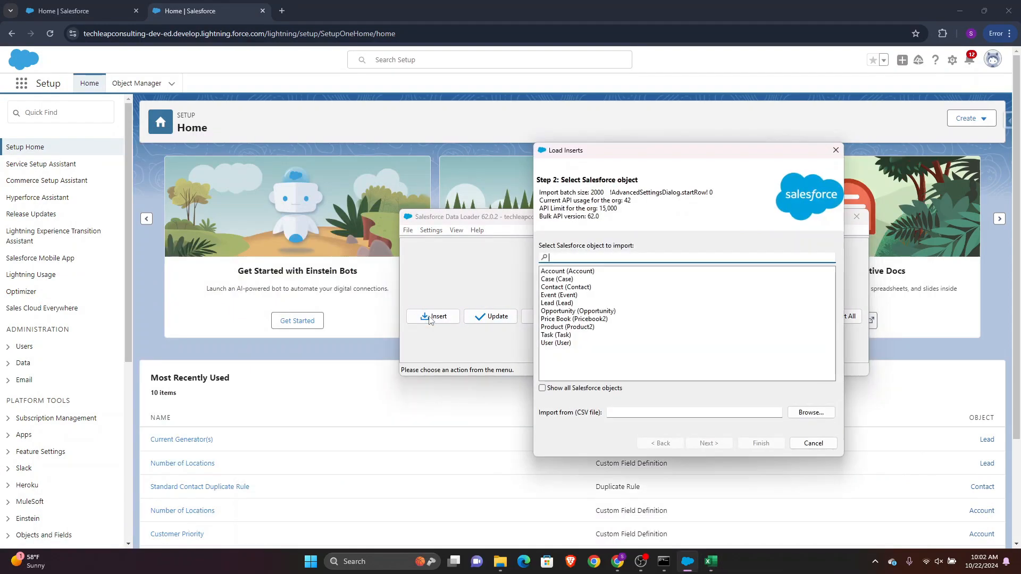
{"action": "left_click", "coordinate": [562, 304]}
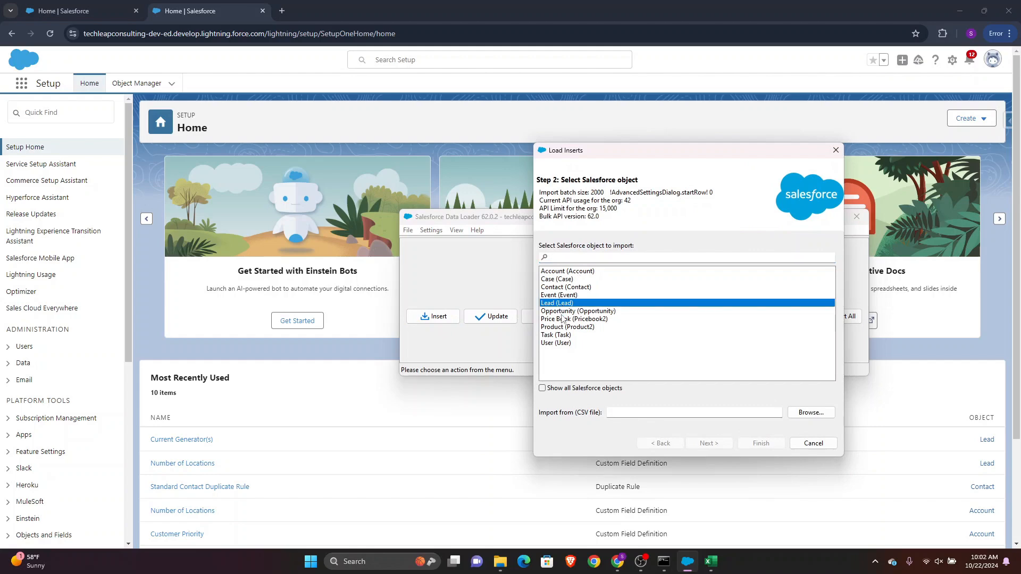
{"action": "left_click", "coordinate": [821, 415]}
{"action": "left_click", "coordinate": [537, 246]}
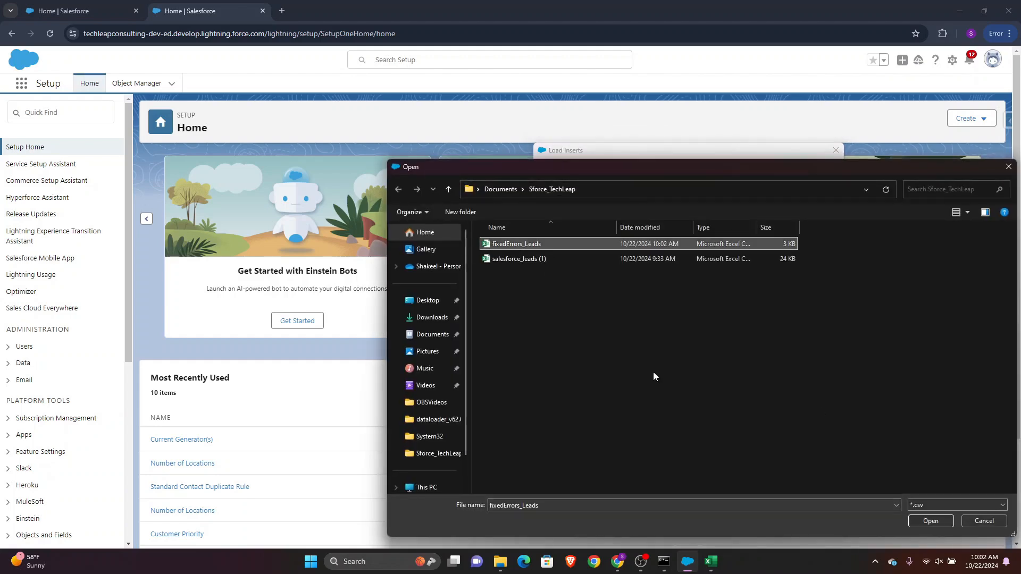
{"action": "left_click", "coordinate": [930, 521]}
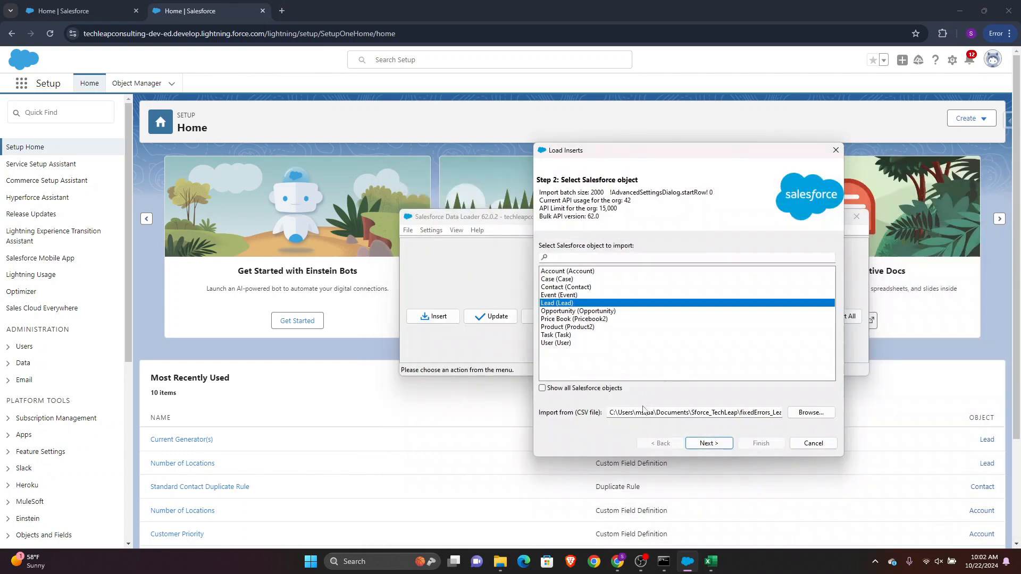
{"action": "left_click", "coordinate": [709, 444]}
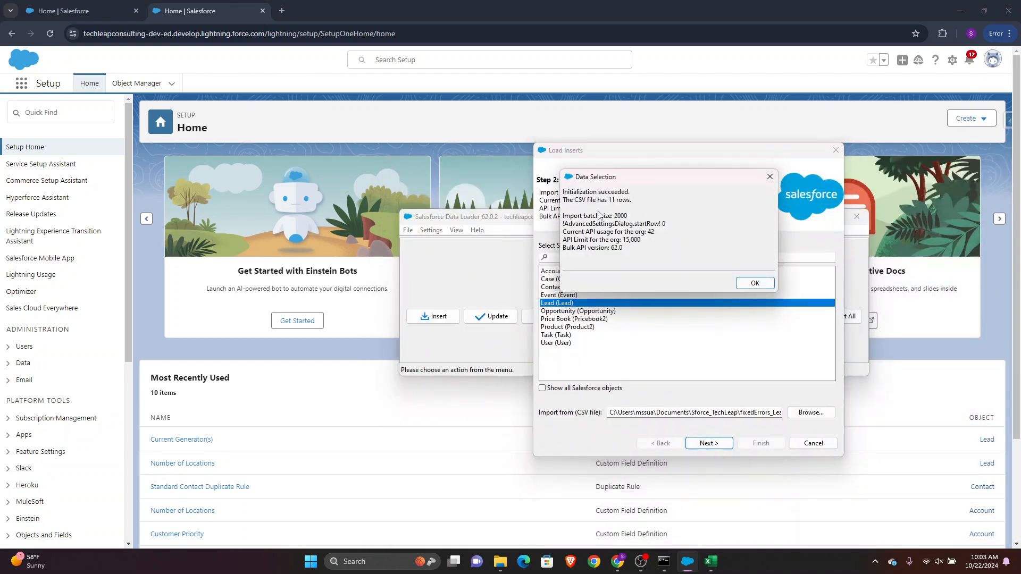
{"action": "left_click", "coordinate": [754, 283]}
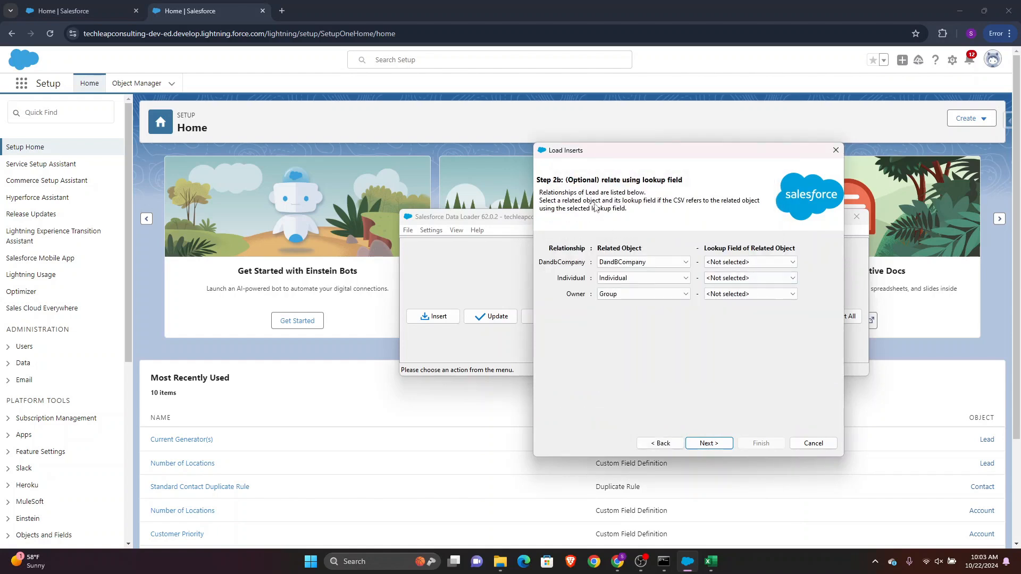
Skip the optional lookup relationships, inspect the ERROR column's mapping, and check the Sforce_TechLeap folder for an existing map file
{"action": "left_click", "coordinate": [717, 448]}
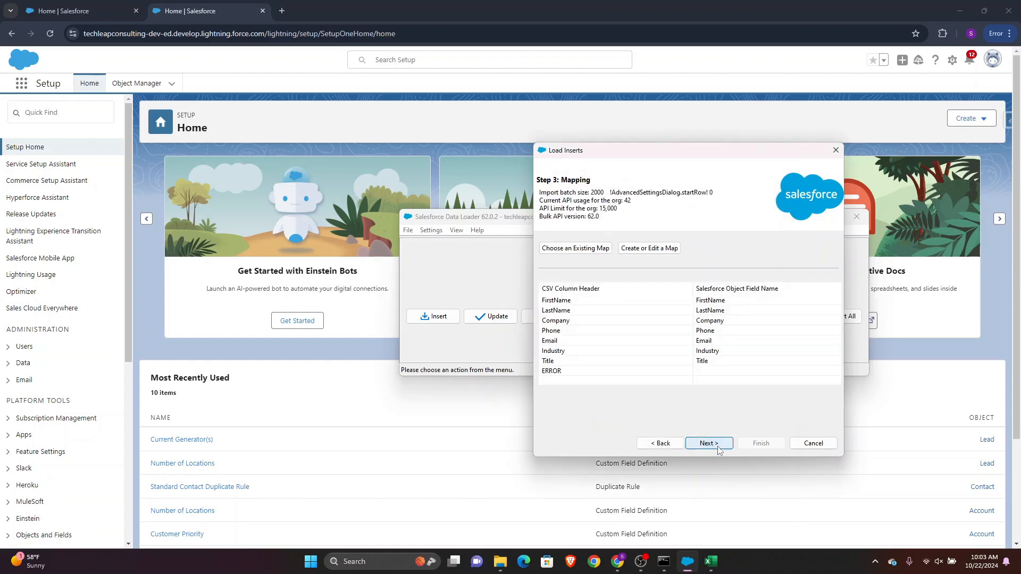
{"action": "left_click", "coordinate": [578, 372]}
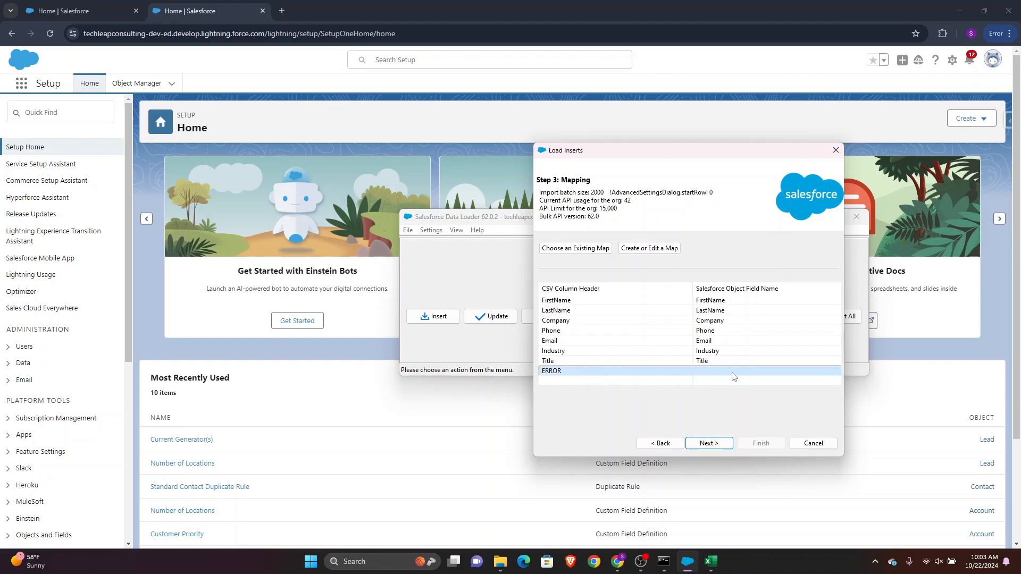
{"action": "left_click", "coordinate": [576, 249]}
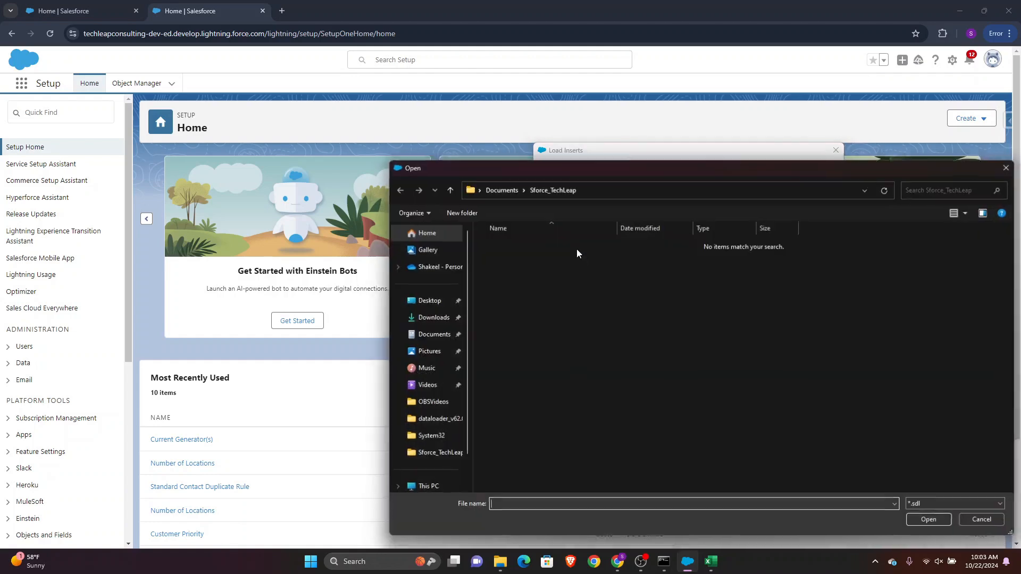
{"action": "left_click", "coordinate": [1008, 166]}
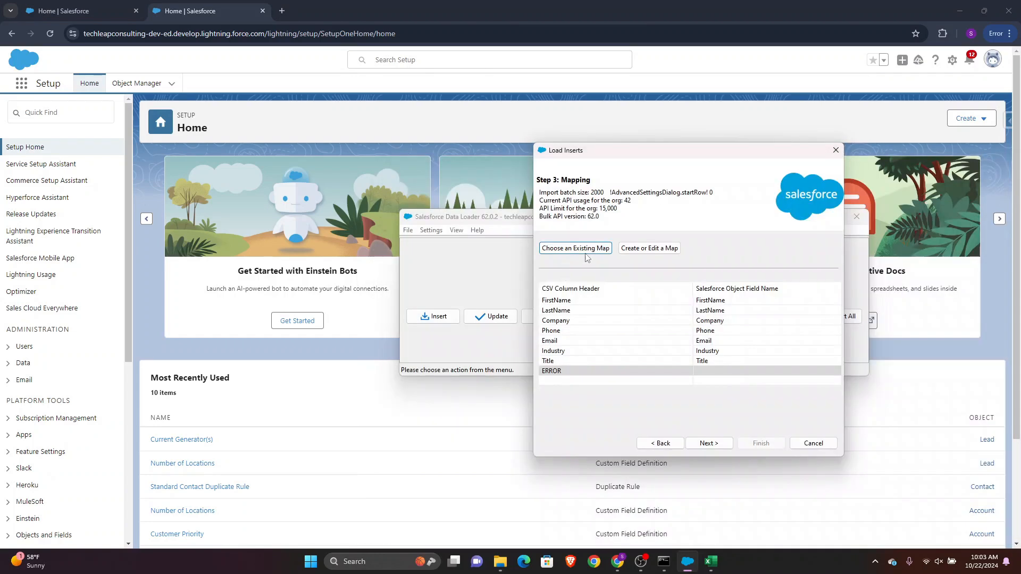
Edit the field mapping and map the CSV's ERROR column to the Lead Description field
{"action": "left_click", "coordinate": [657, 249]}
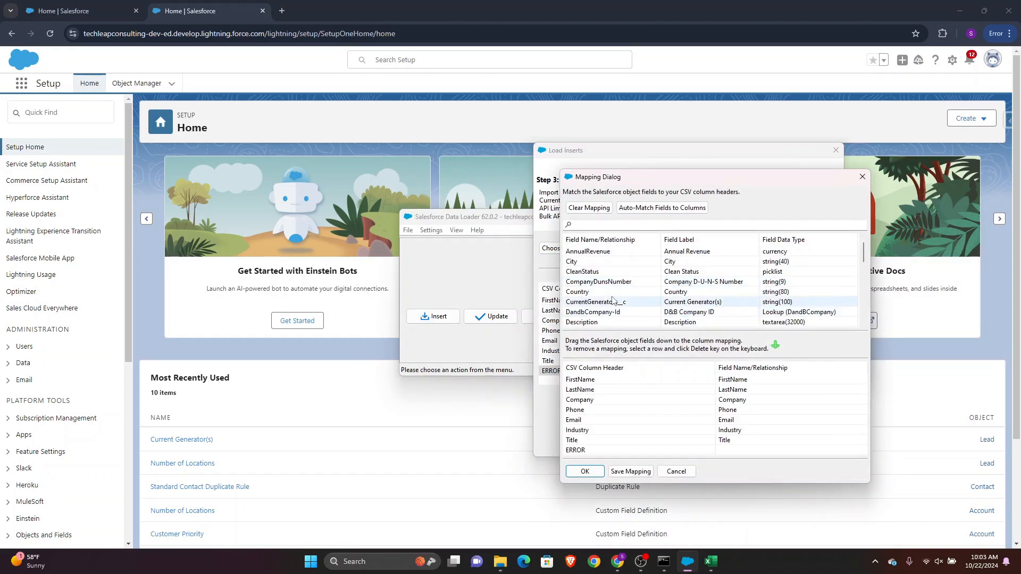
{"action": "left_click_drag", "start_coordinate": [606, 322], "coordinate": [774, 346]}
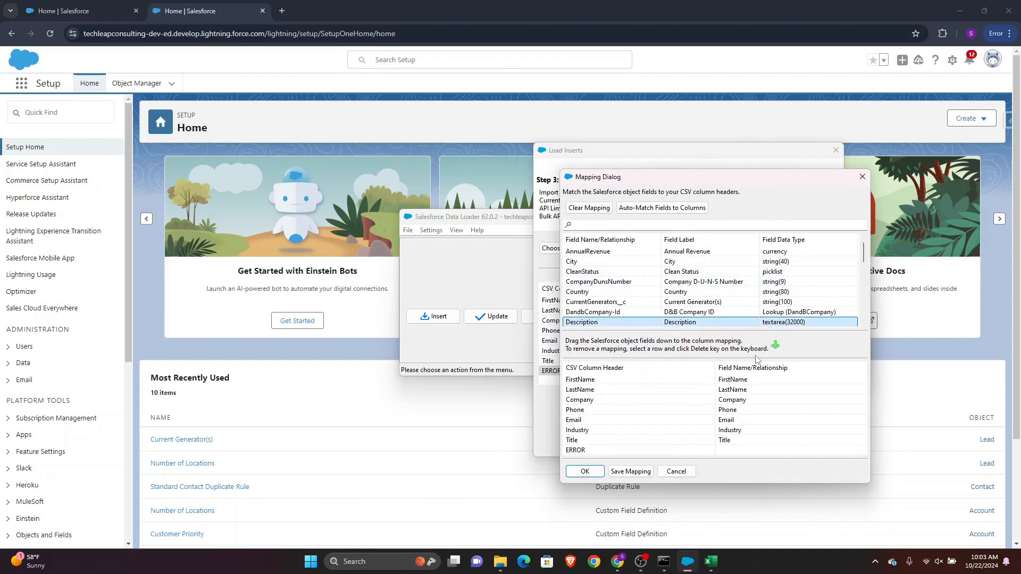
{"action": "left_click_drag", "start_coordinate": [588, 322], "coordinate": [740, 452]}
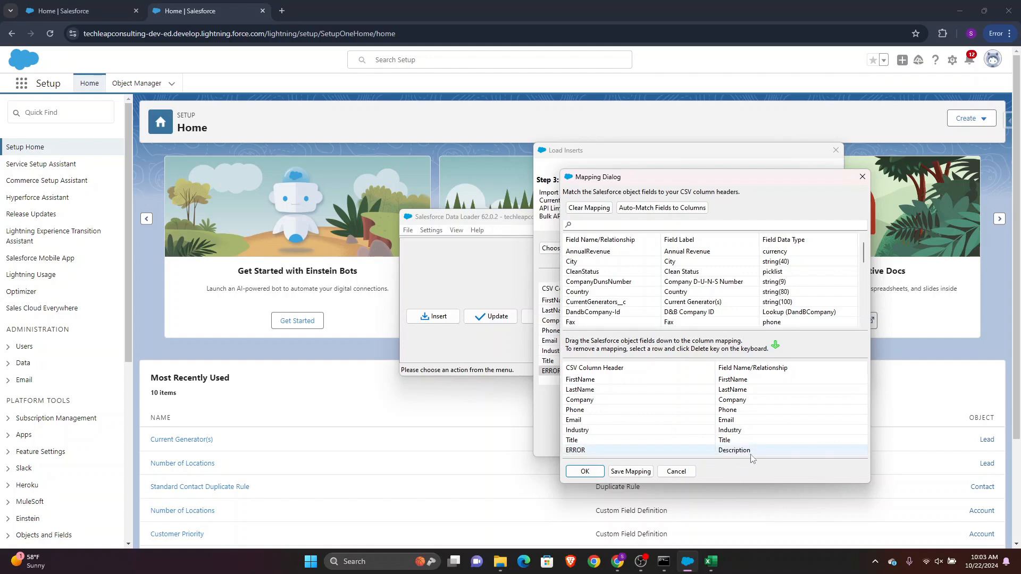
Accept the field mapping, run the lead insert with results saved to the Downloads folder, and close the completion report
{"action": "left_click", "coordinate": [585, 471]}
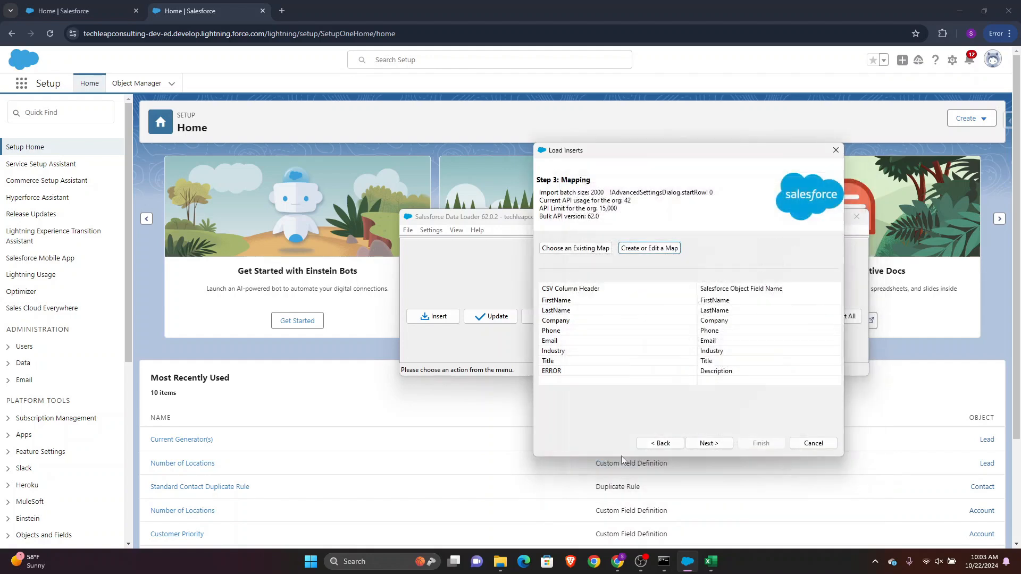
{"action": "left_click", "coordinate": [709, 443]}
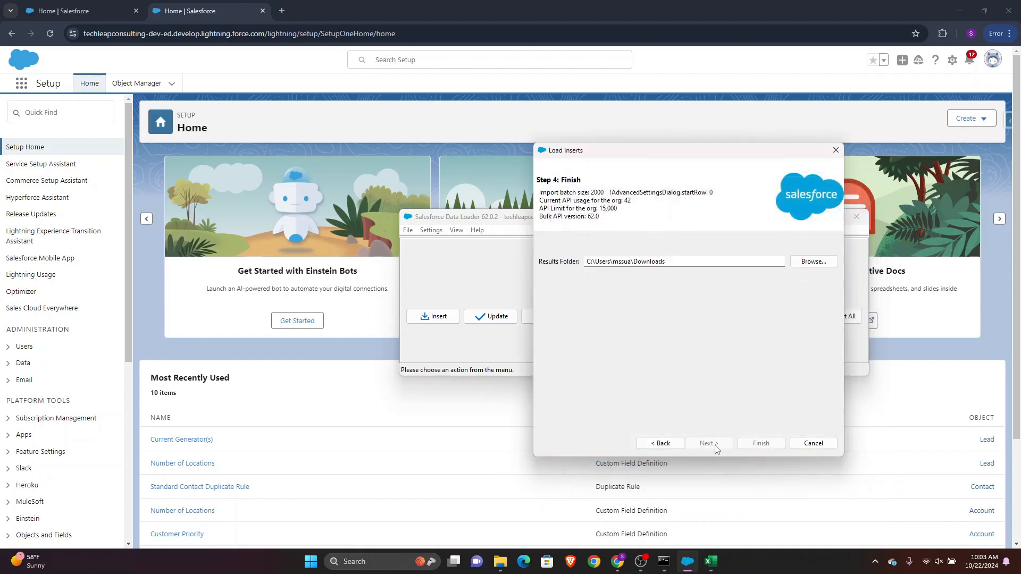
{"action": "left_click", "coordinate": [759, 445]}
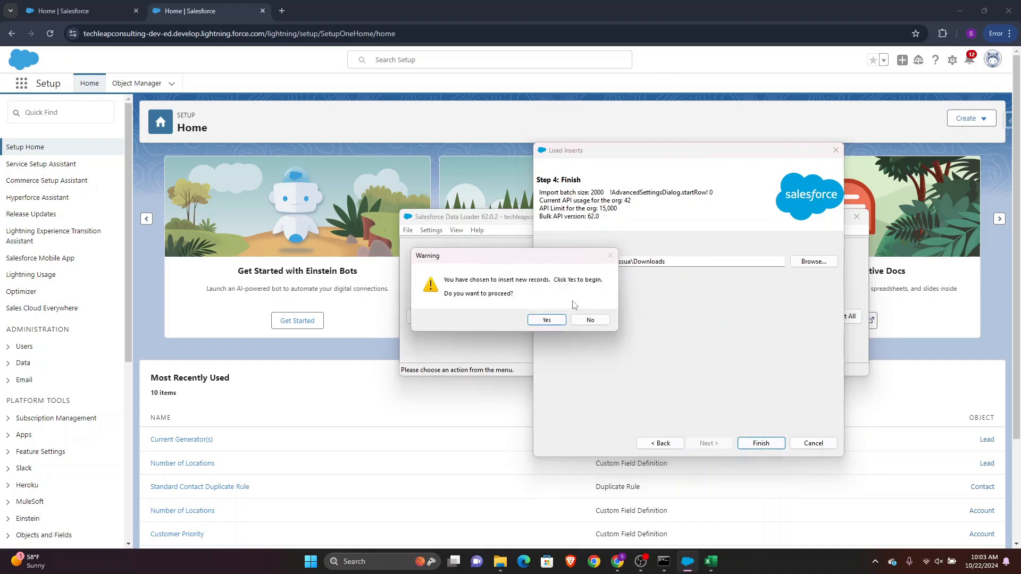
{"action": "left_click", "coordinate": [547, 320]}
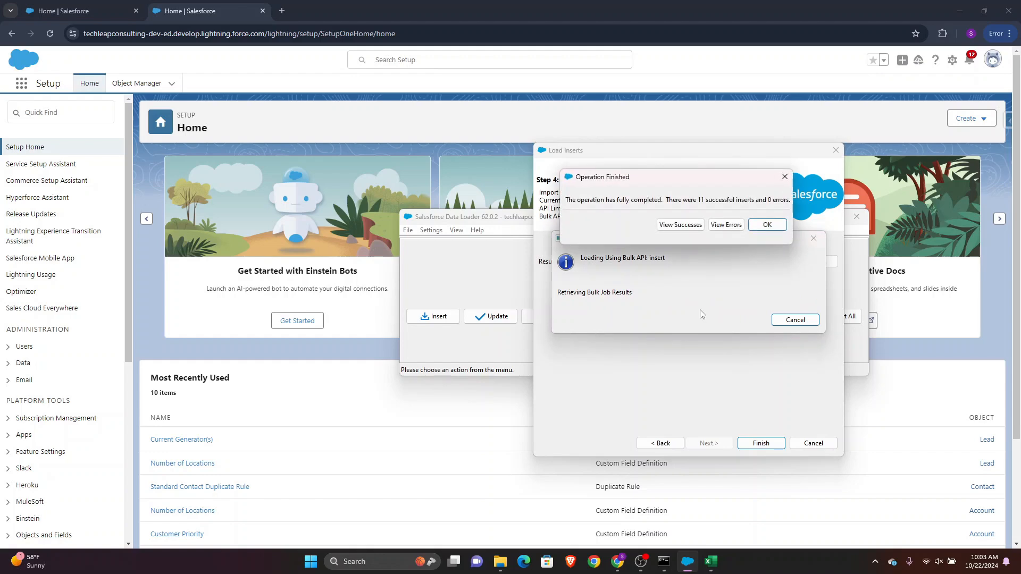
{"action": "left_click", "coordinate": [764, 225]}
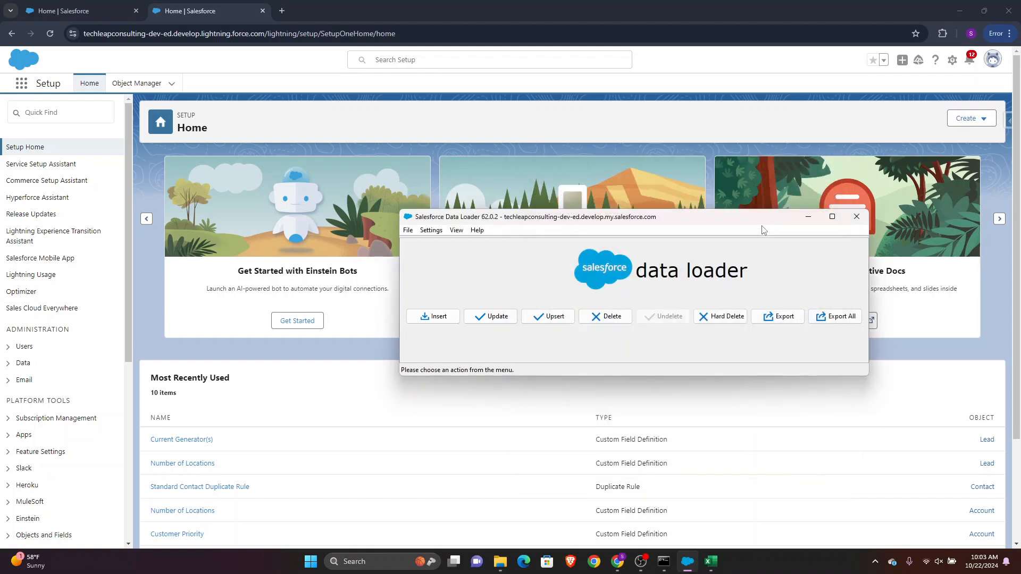
Switch to the Sales Console home in Chrome, duplicate its tab, and compare the Build Pipeline lead totals in both copies
{"action": "left_click", "coordinate": [90, 7]}
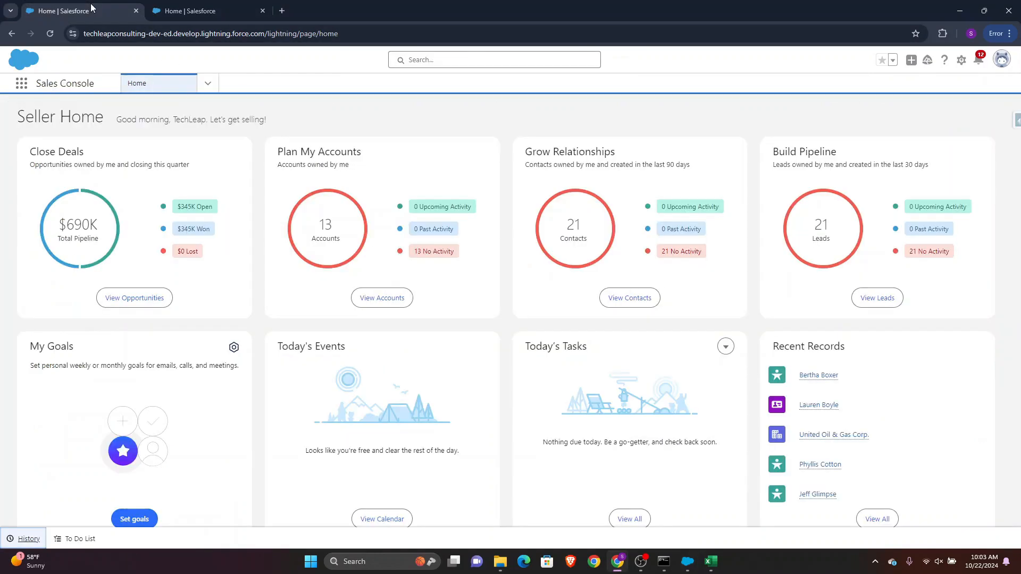
{"action": "right_click", "coordinate": [91, 6]}
{"action": "left_click", "coordinate": [123, 101]}
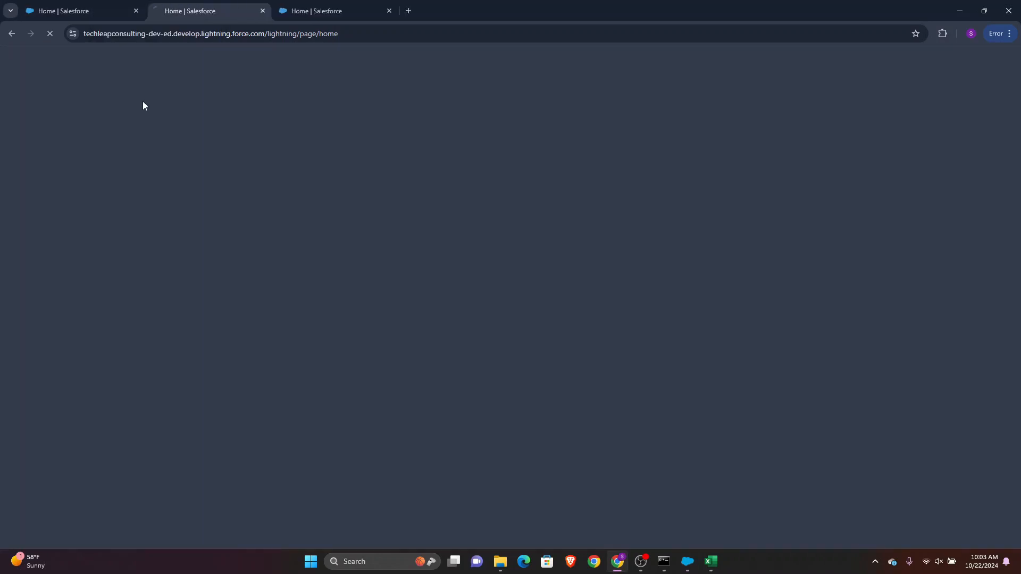
{"action": "left_click", "coordinate": [85, 12]}
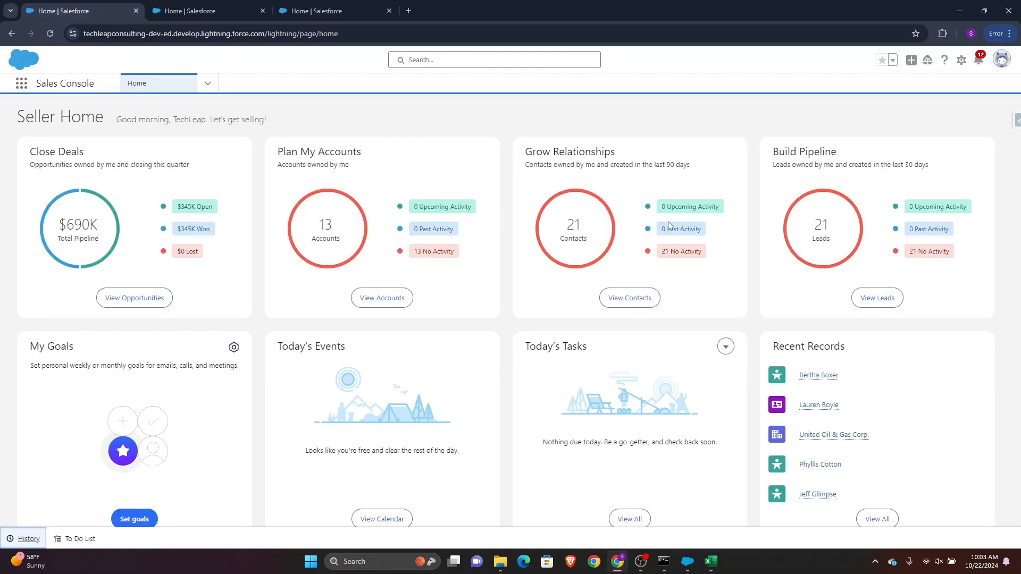
{"action": "left_click", "coordinate": [192, 11]}
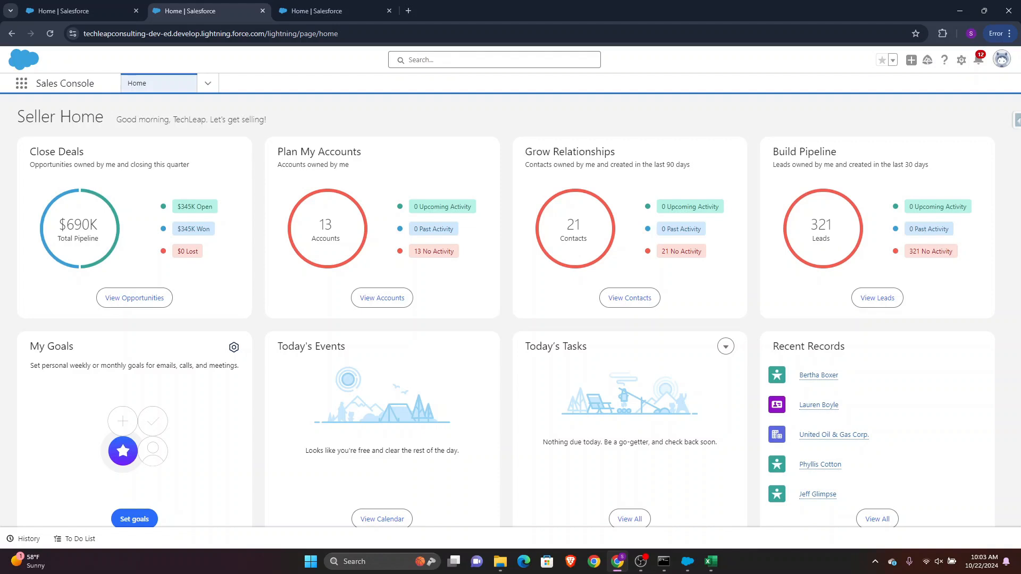
Open the My Leads view from Build Pipeline, check the inserted leads' titles and companies down the list, and return to the original home tab
{"action": "left_click", "coordinate": [877, 298]}
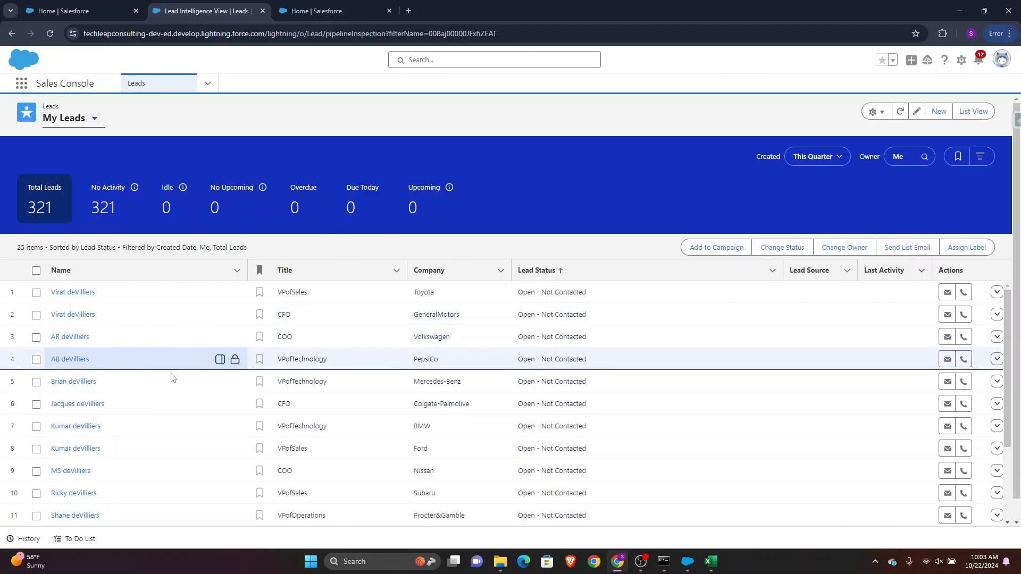
{"action": "scroll", "coordinate": [402, 376], "scroll_direction": "down", "scroll_amount": 1}
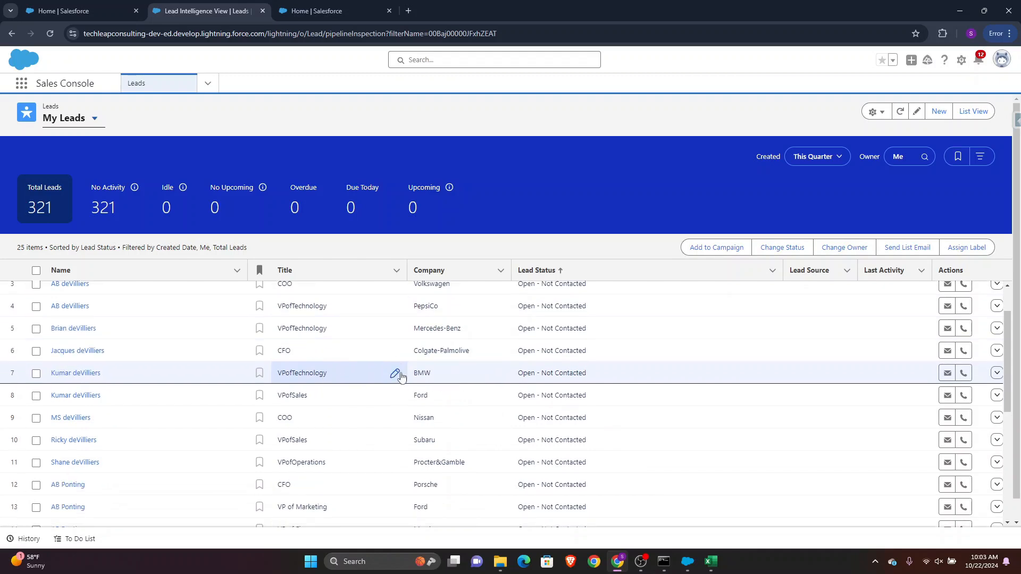
{"action": "scroll", "coordinate": [402, 377], "scroll_direction": "down", "scroll_amount": 1}
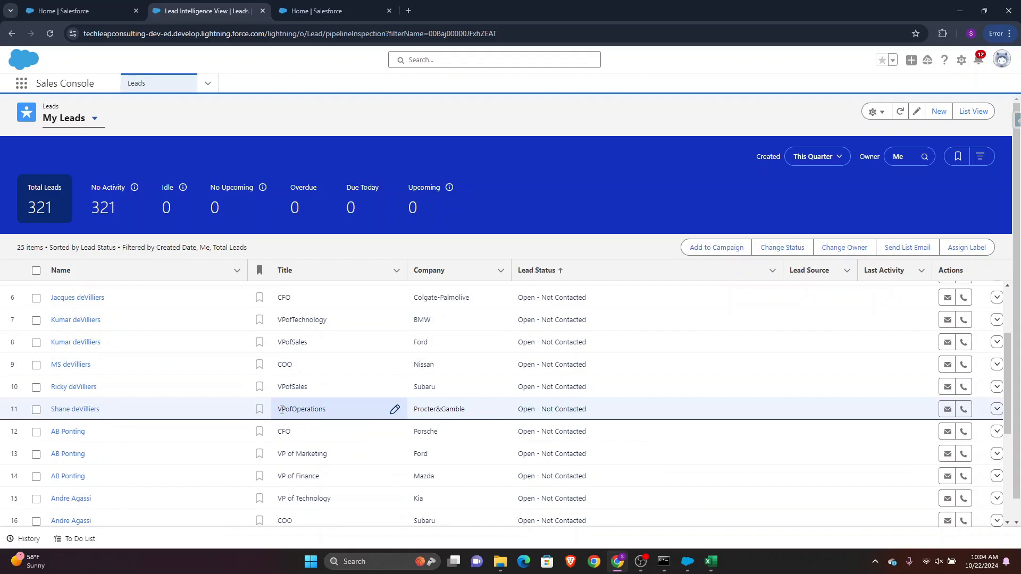
{"action": "left_click", "coordinate": [326, 413]}
{"action": "scroll", "coordinate": [326, 413], "scroll_direction": "down", "scroll_amount": 1}
{"action": "scroll", "coordinate": [300, 415], "scroll_direction": "down", "scroll_amount": 1}
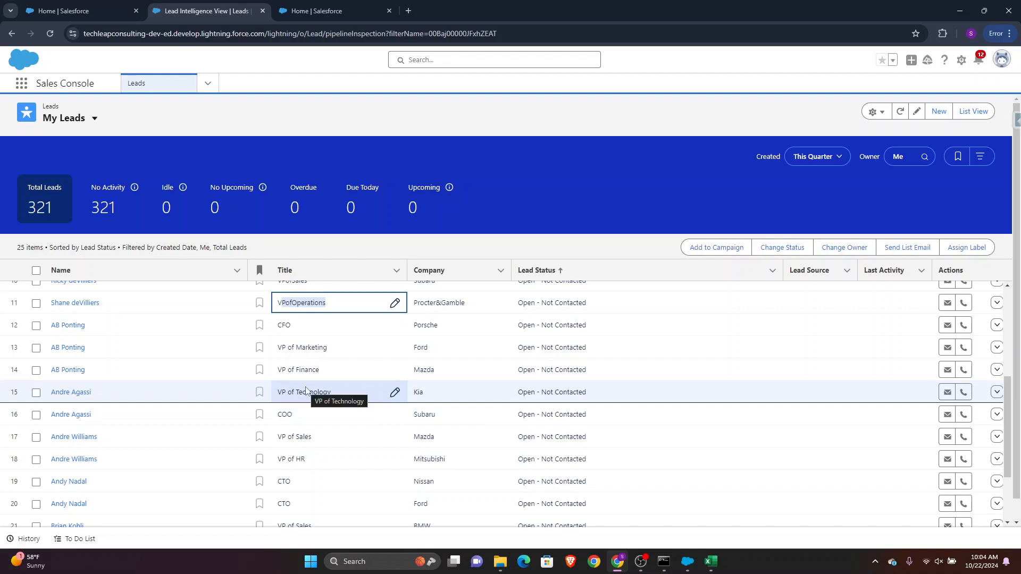
{"action": "scroll", "coordinate": [311, 393], "scroll_direction": "down", "scroll_amount": 2}
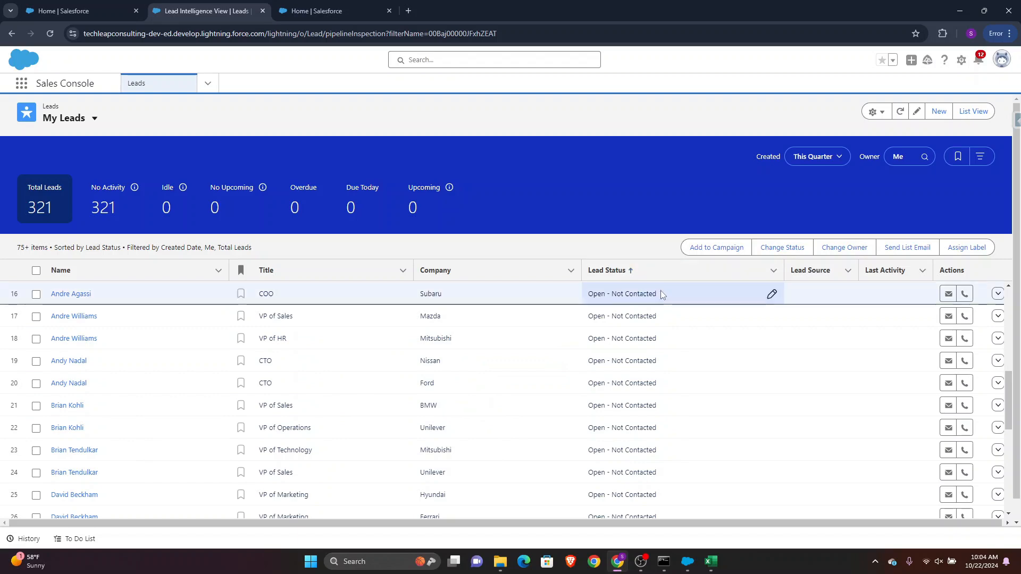
{"action": "scroll", "coordinate": [657, 378], "scroll_direction": "down", "scroll_amount": 15}
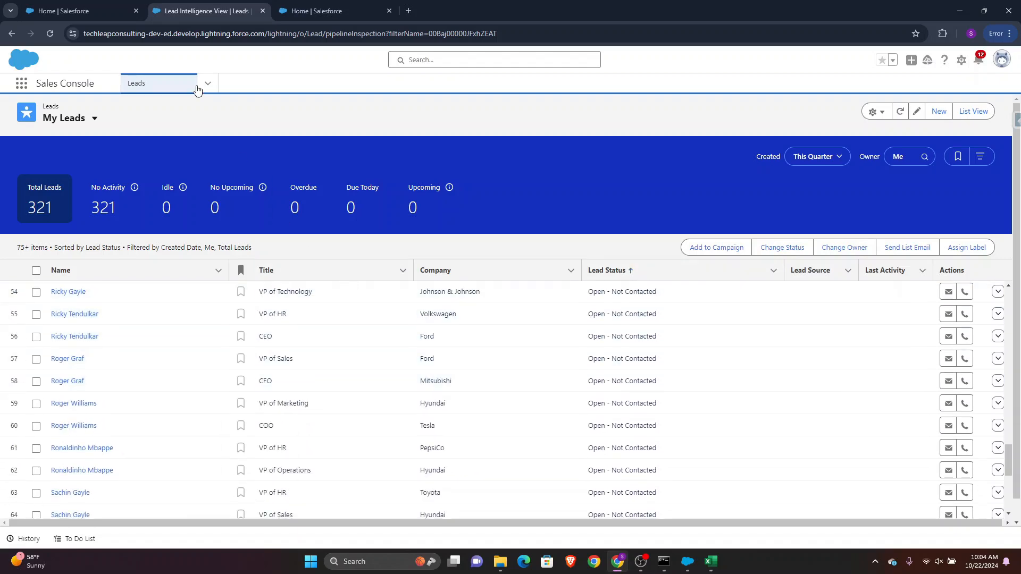
{"action": "left_click", "coordinate": [81, 10]}
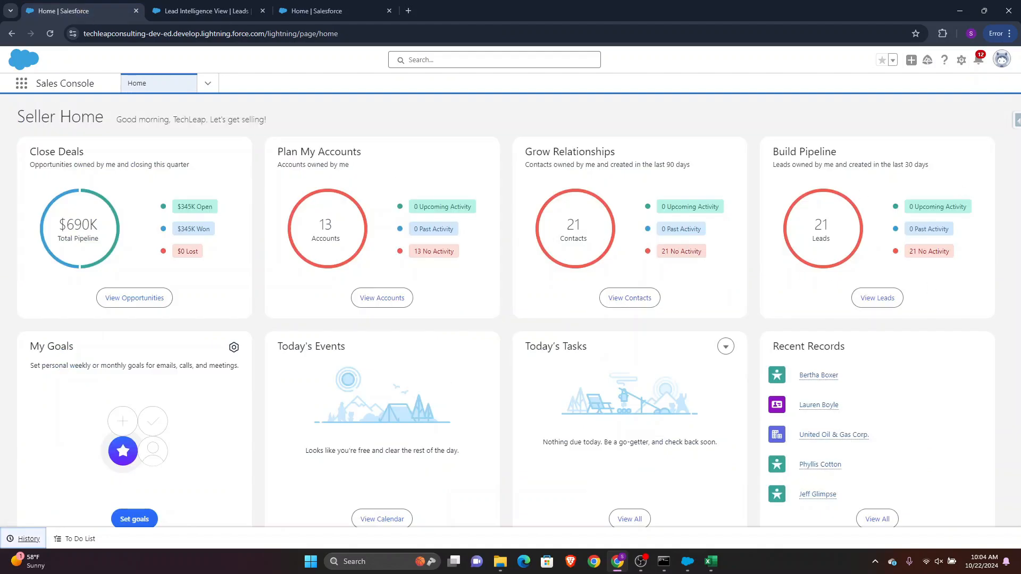